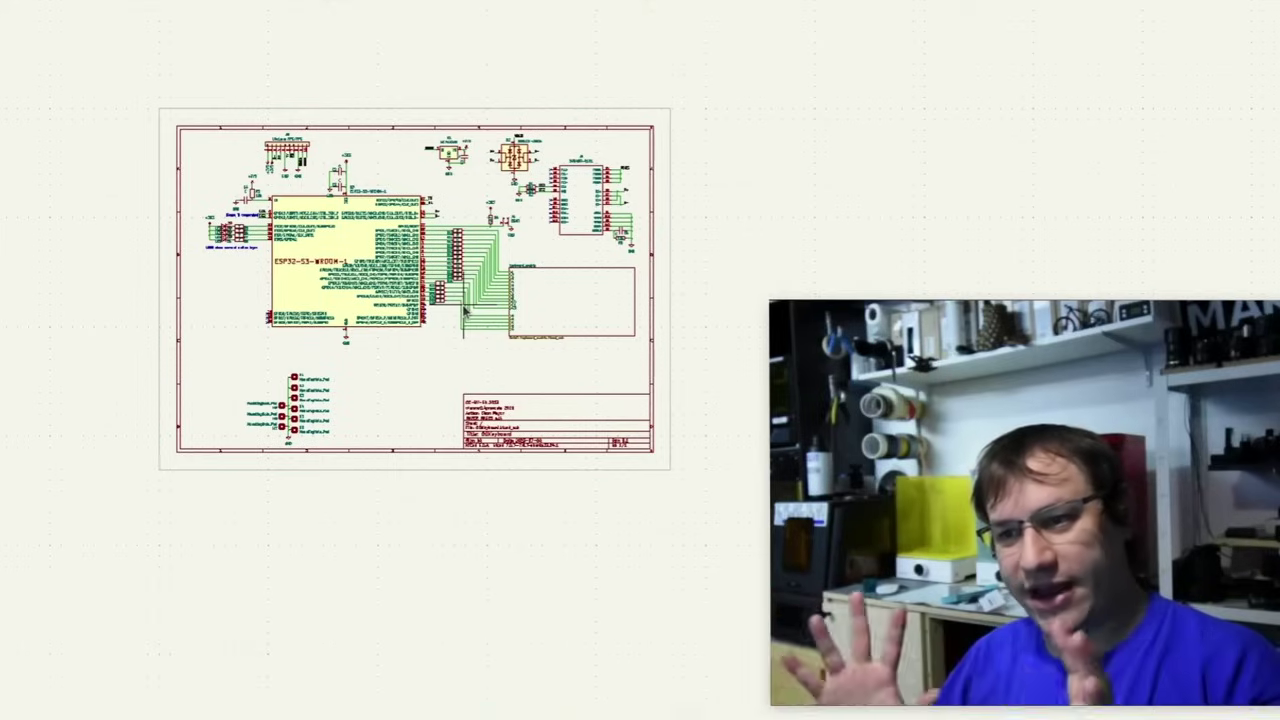
Zoom in and out on the keyboard_matrix sheet to inspect the SW1/D5 switch-diode wiring.
{"action": "scroll", "coordinate": [463, 310], "scroll_direction": "up", "scroll_amount": 5}
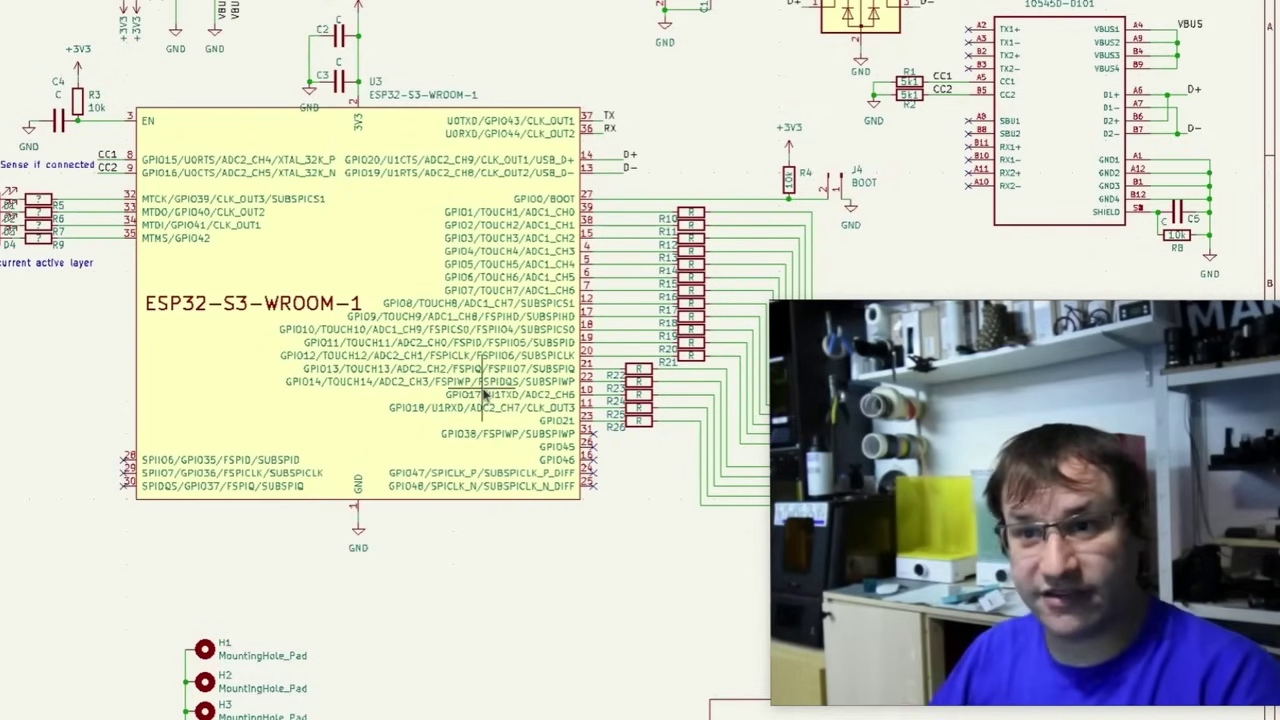
{"action": "scroll", "coordinate": [395, 302], "scroll_direction": "down", "scroll_amount": 2}
{"action": "scroll", "coordinate": [185, 244], "scroll_direction": "up", "scroll_amount": 5}
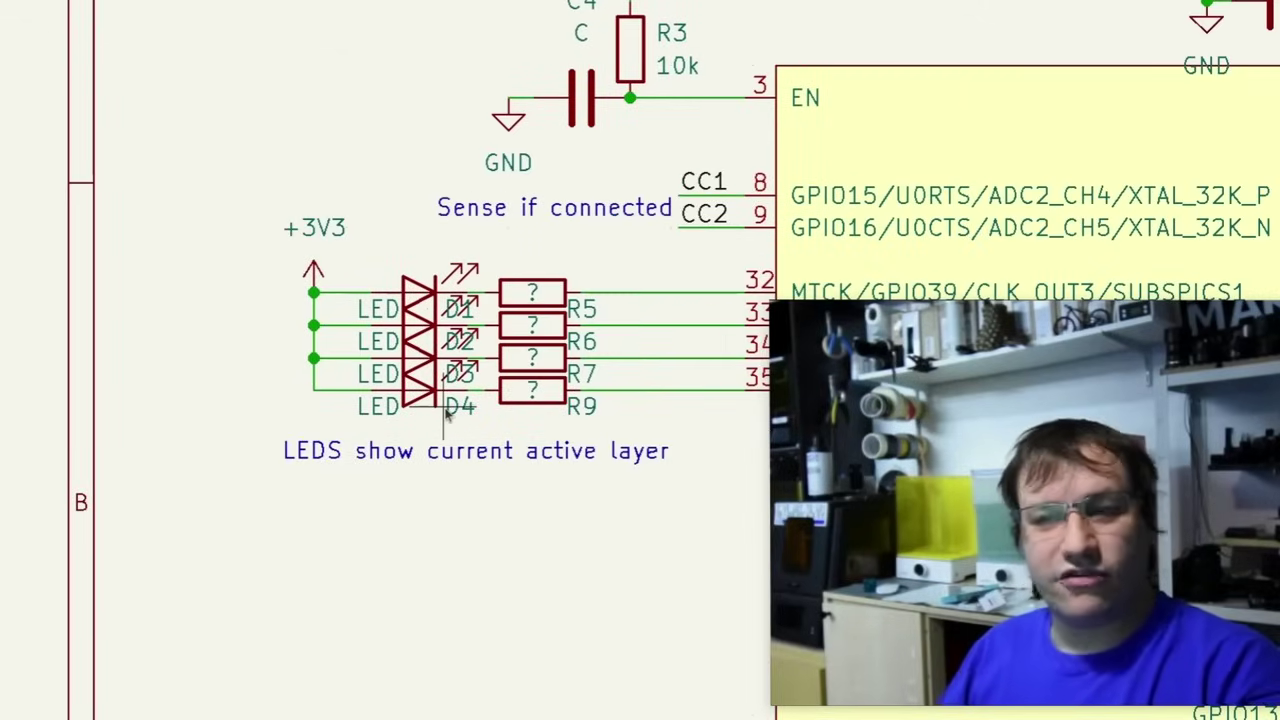
{"action": "scroll", "coordinate": [446, 418], "scroll_direction": "down", "scroll_amount": 3}
{"action": "scroll", "coordinate": [540, 308], "scroll_direction": "up", "scroll_amount": 1}
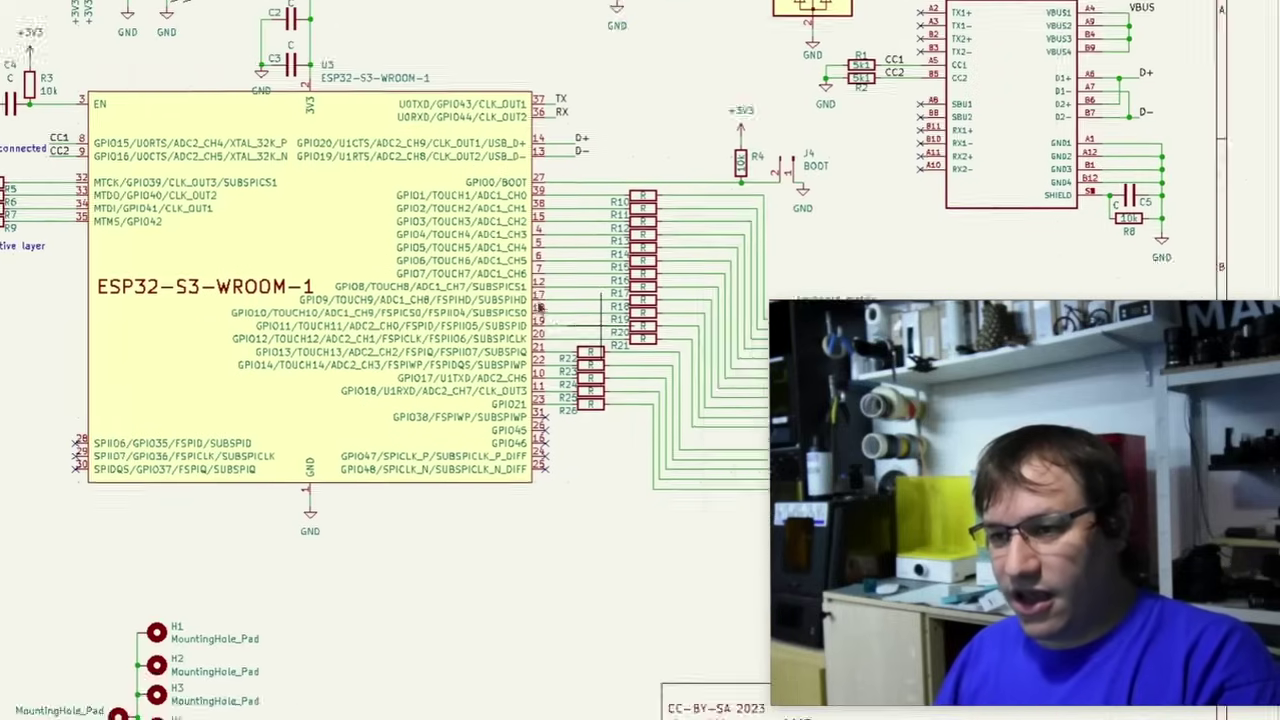
{"action": "scroll", "coordinate": [537, 307], "scroll_direction": "down", "scroll_amount": 2}
{"action": "scroll", "coordinate": [400, 200], "scroll_direction": "up", "scroll_amount": 4}
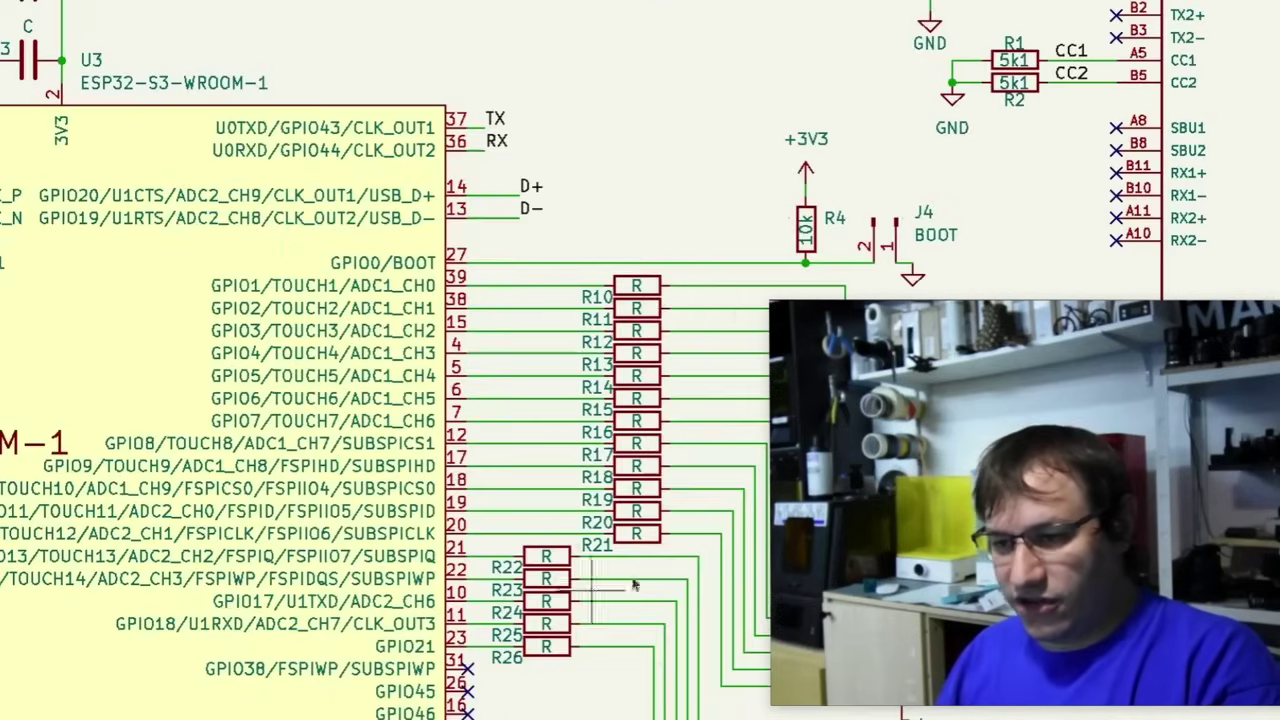
{"action": "scroll", "coordinate": [633, 585], "scroll_direction": "down", "scroll_amount": 3}
{"action": "scroll", "coordinate": [670, 360], "scroll_direction": "up", "scroll_amount": 2}
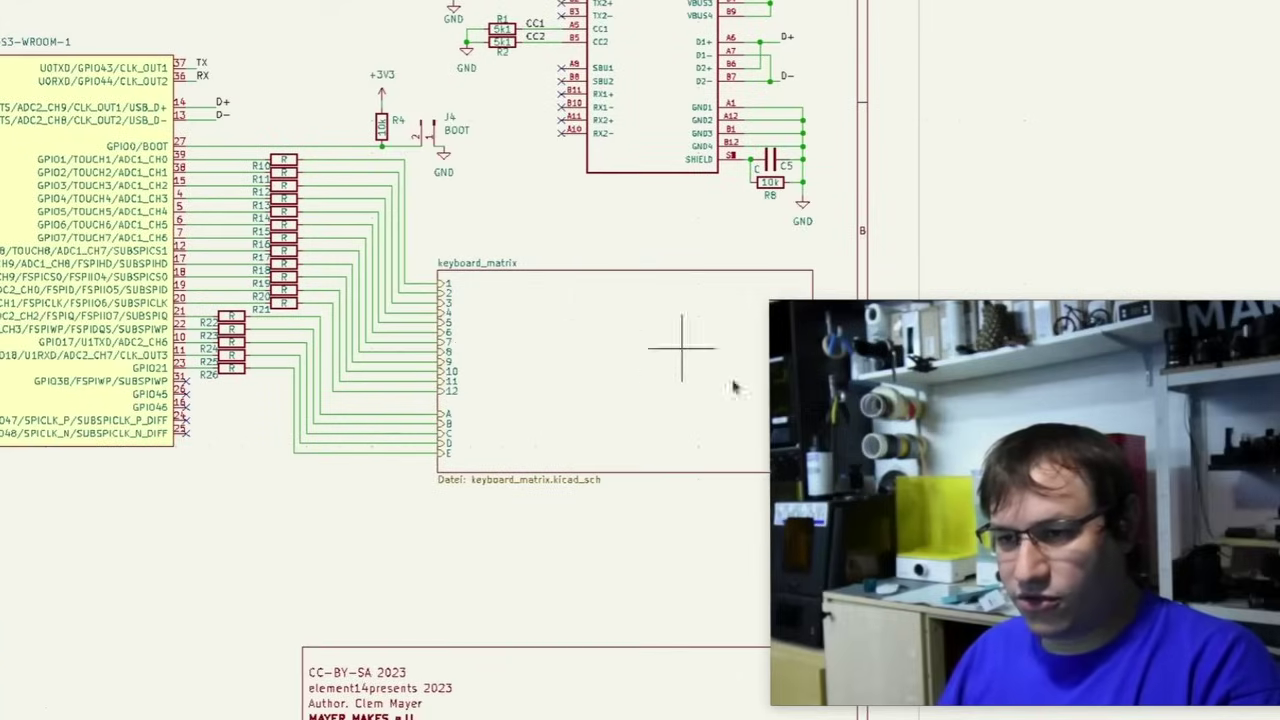
{"action": "scroll", "coordinate": [586, 337], "scroll_direction": "down", "scroll_amount": 3}
{"action": "scroll", "coordinate": [655, 367], "scroll_direction": "up", "scroll_amount": 3}
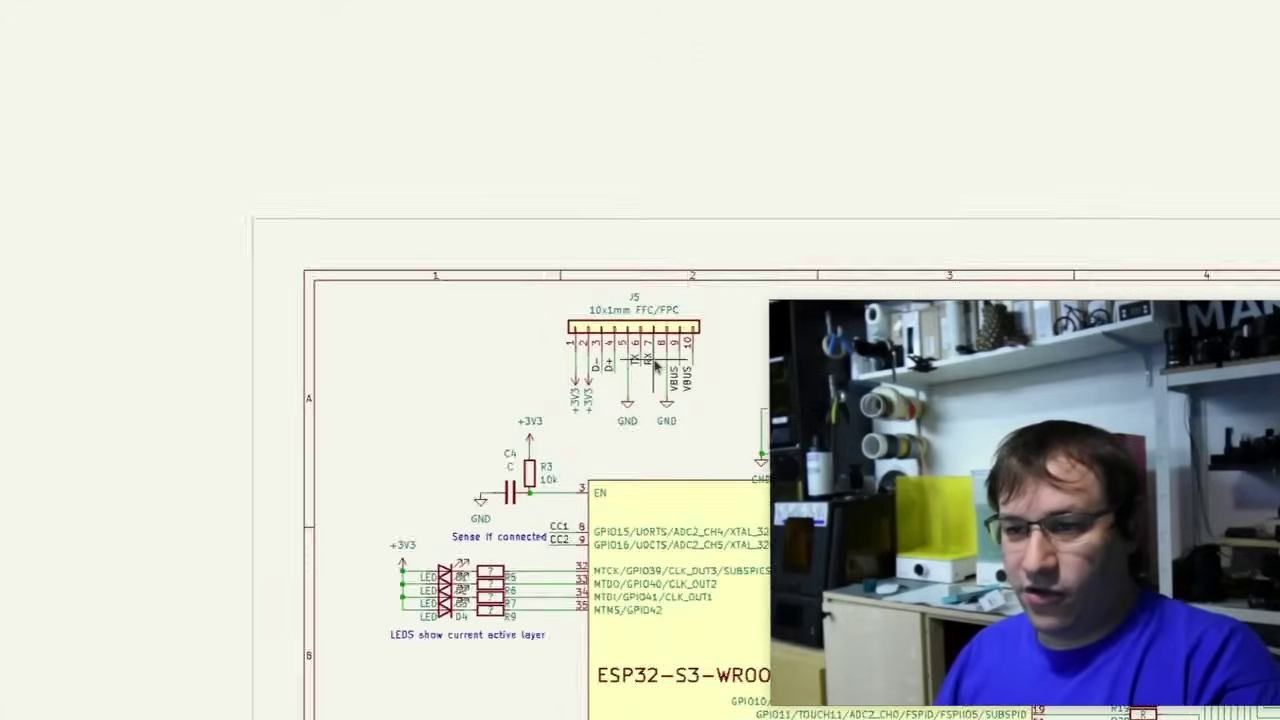
{"action": "scroll", "coordinate": [655, 367], "scroll_direction": "up", "scroll_amount": 2}
{"action": "scroll", "coordinate": [760, 350], "scroll_direction": "up", "scroll_amount": 3}
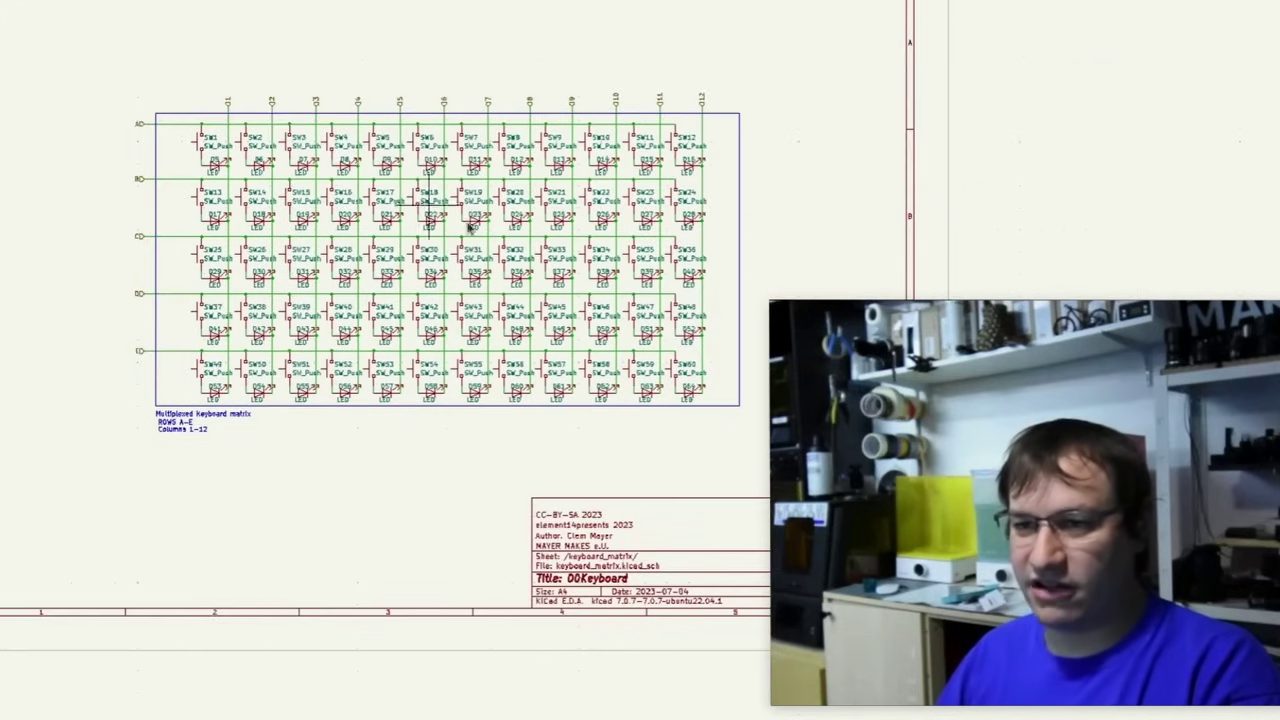
{"action": "scroll", "coordinate": [320, 175], "scroll_direction": "up", "scroll_amount": 2}
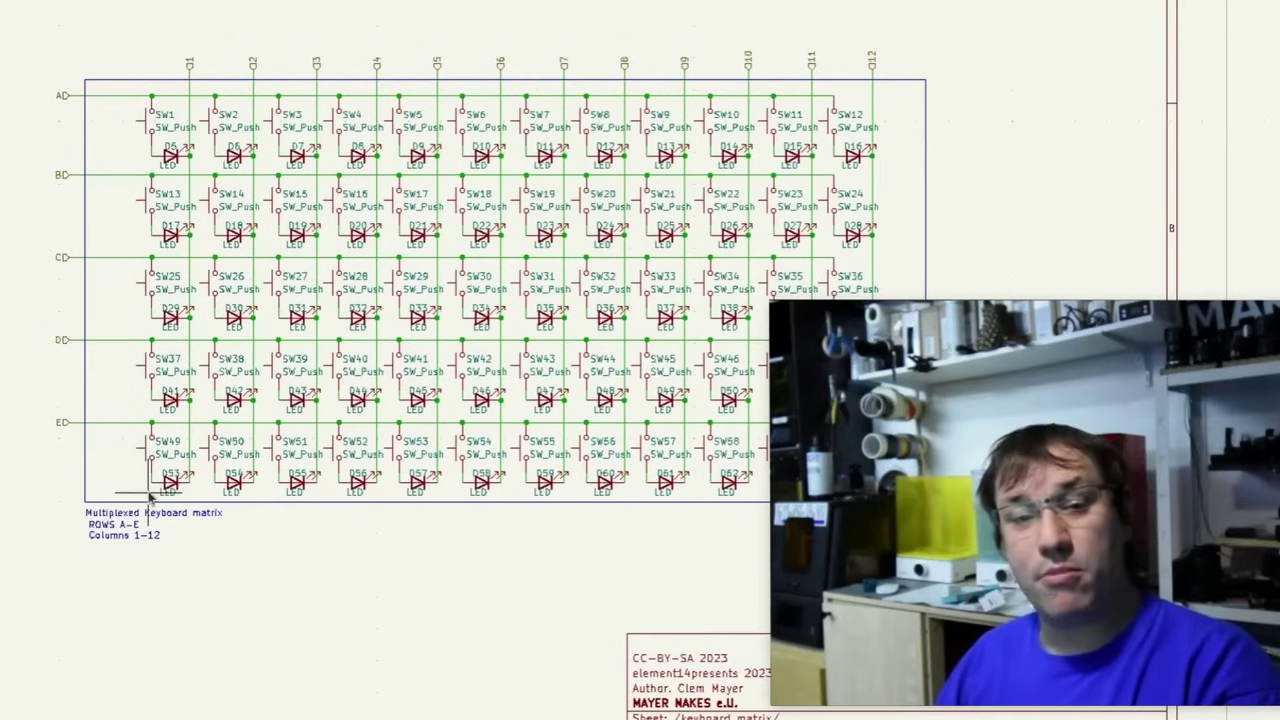
{"action": "scroll", "coordinate": [176, 152], "scroll_direction": "up", "scroll_amount": 5}
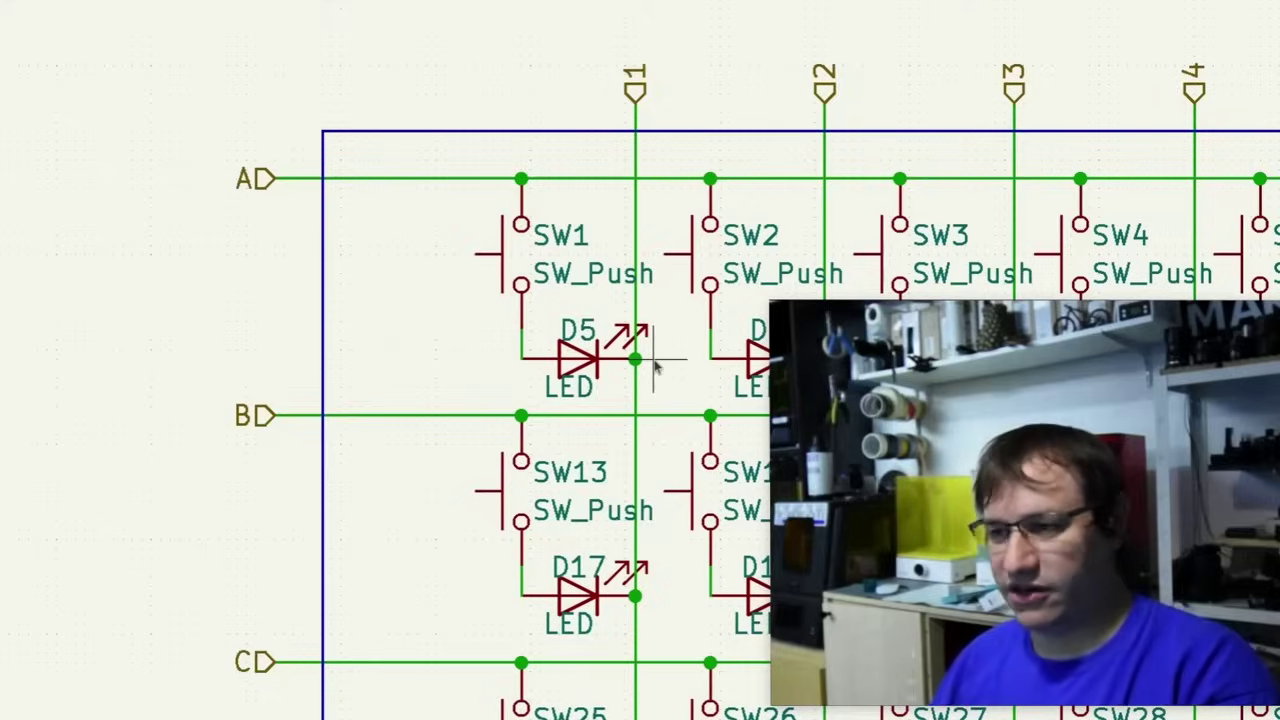
{"action": "scroll", "coordinate": [655, 368], "scroll_direction": "down", "scroll_amount": 1}
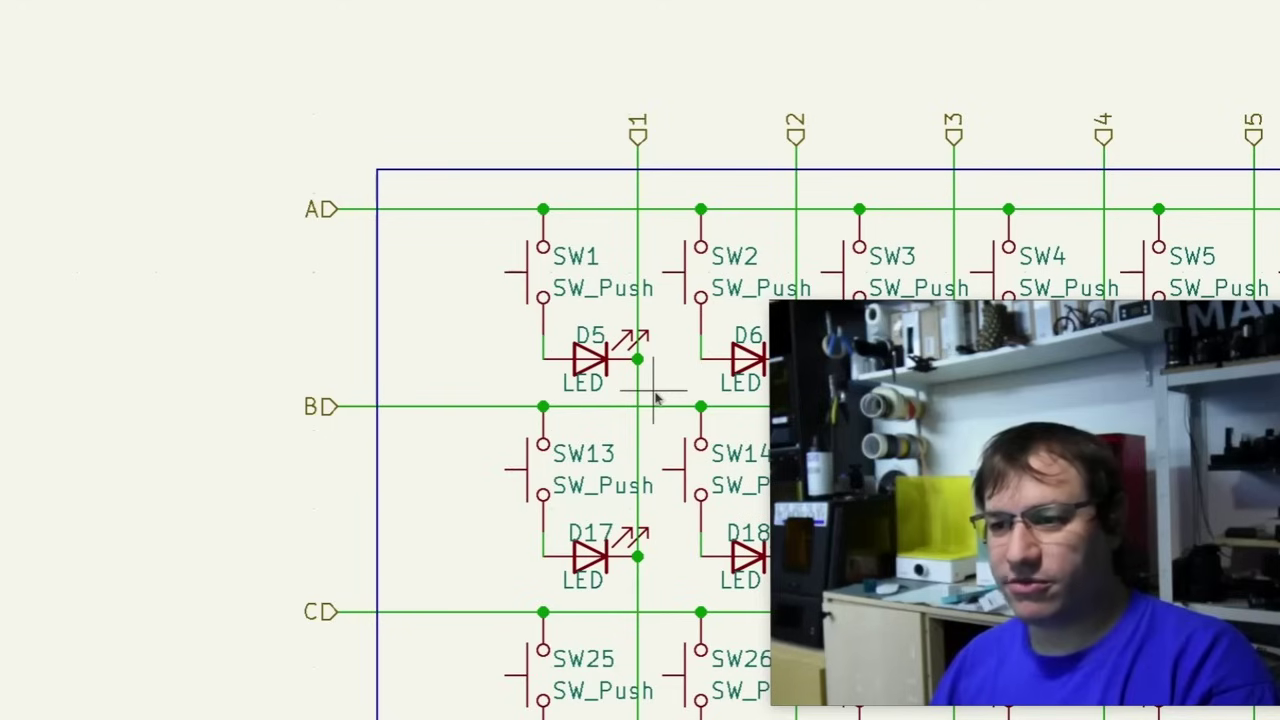
{"action": "scroll", "coordinate": [655, 398], "scroll_direction": "down", "scroll_amount": 1}
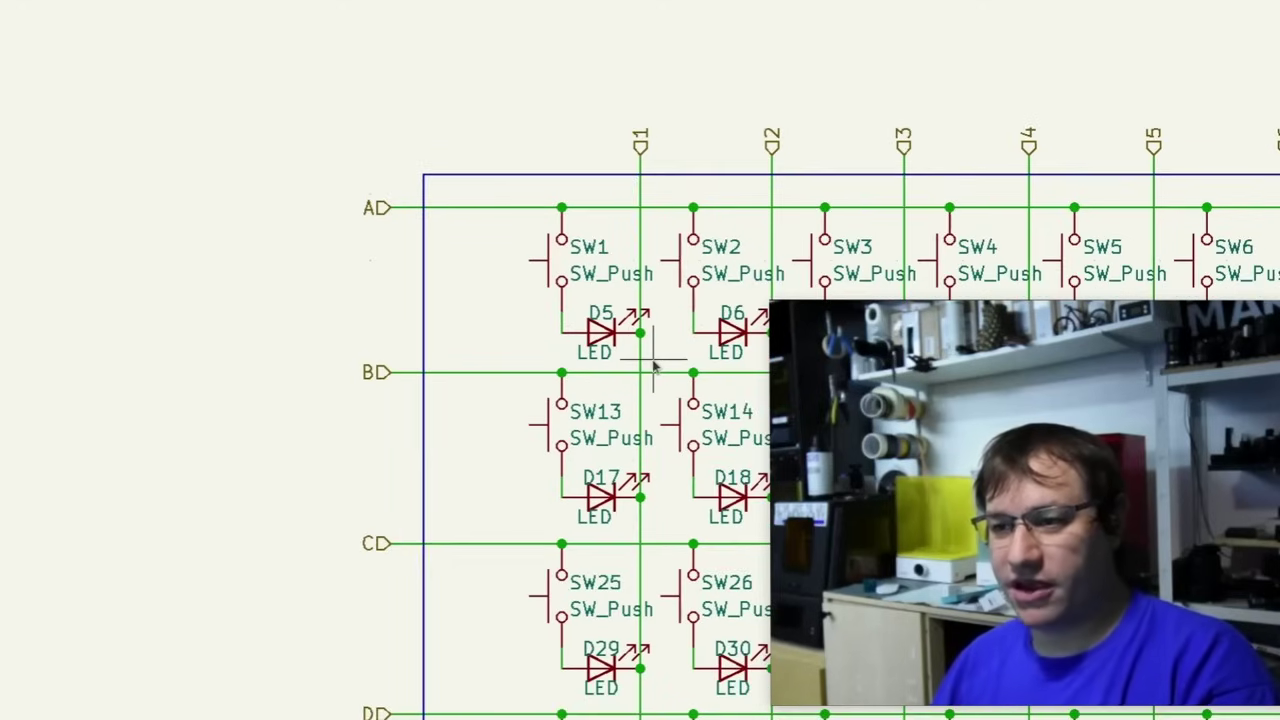
{"action": "scroll", "coordinate": [655, 368], "scroll_direction": "down", "scroll_amount": 1}
Fit the whole schematic sheet into view with Home.
{"action": "key", "text": "Home"}
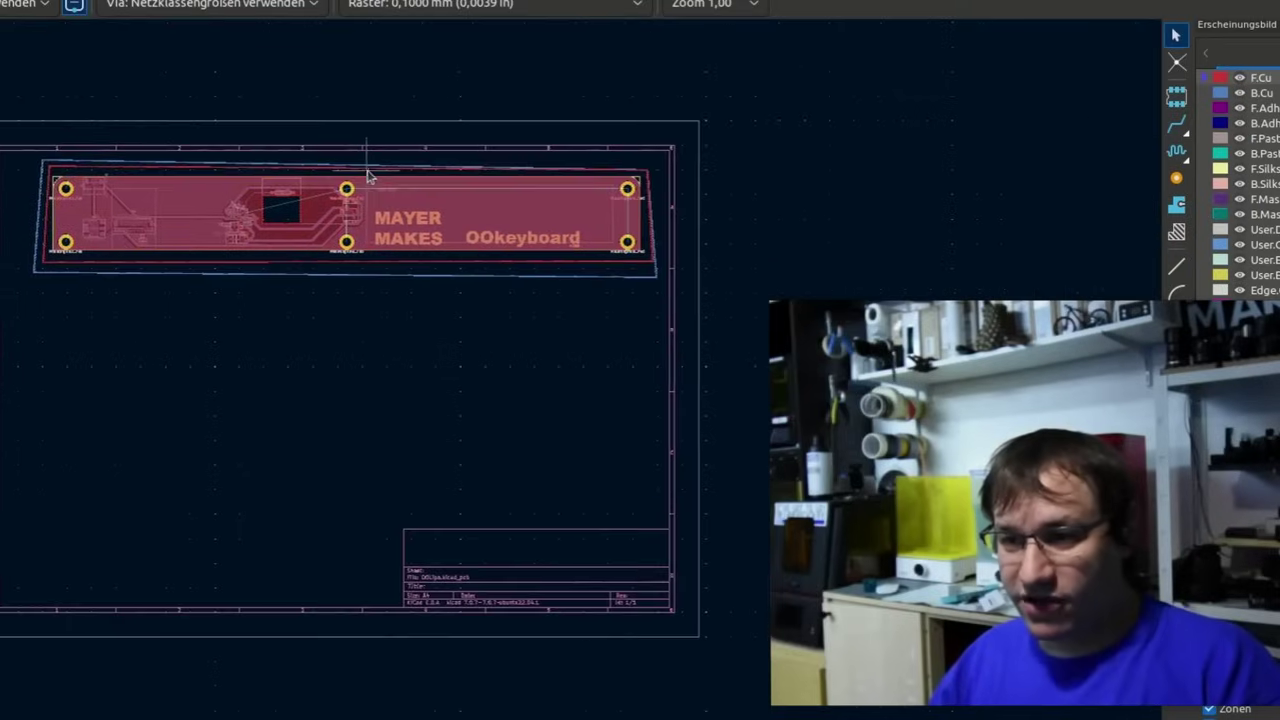
Centre the battery board in view and switch the active layer to B.Cu, then back to F.Cu.
{"action": "scroll", "coordinate": [490, 386], "scroll_direction": "up", "scroll_amount": 2}
{"action": "left_click_drag", "start_coordinate": [483, 386], "coordinate": [466, 203]}
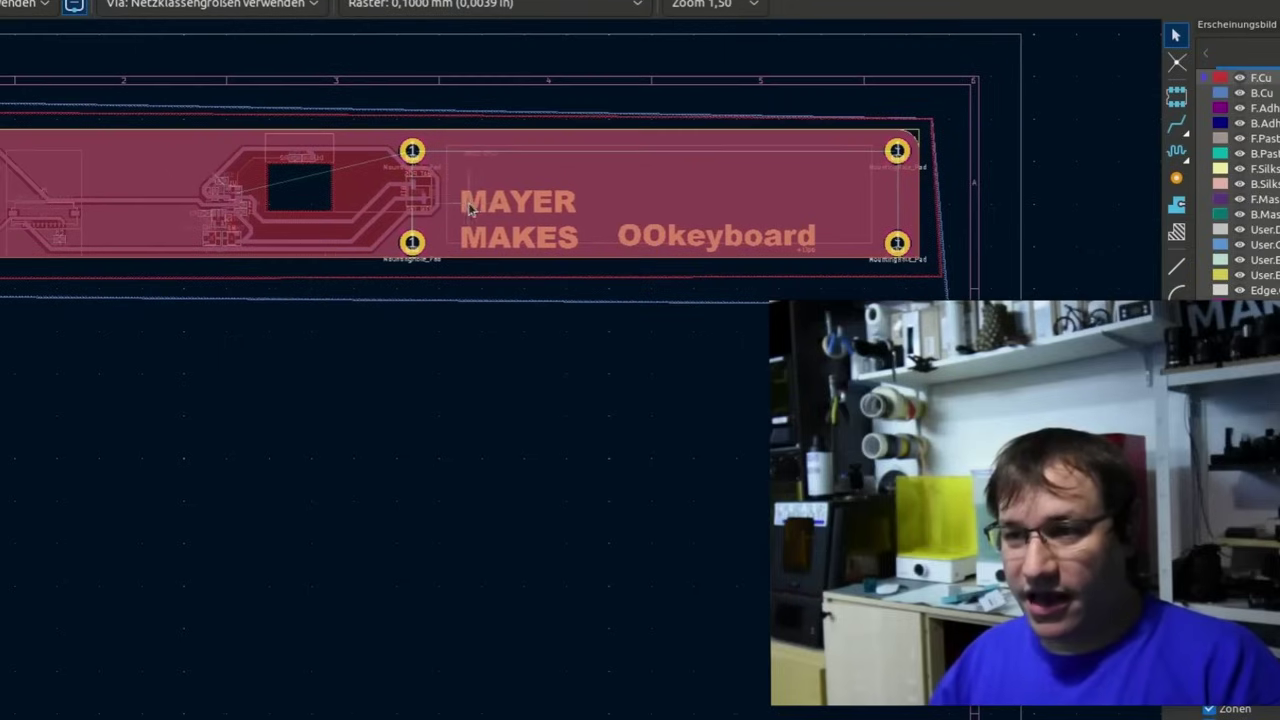
{"action": "left_click", "coordinate": [1205, 95]}
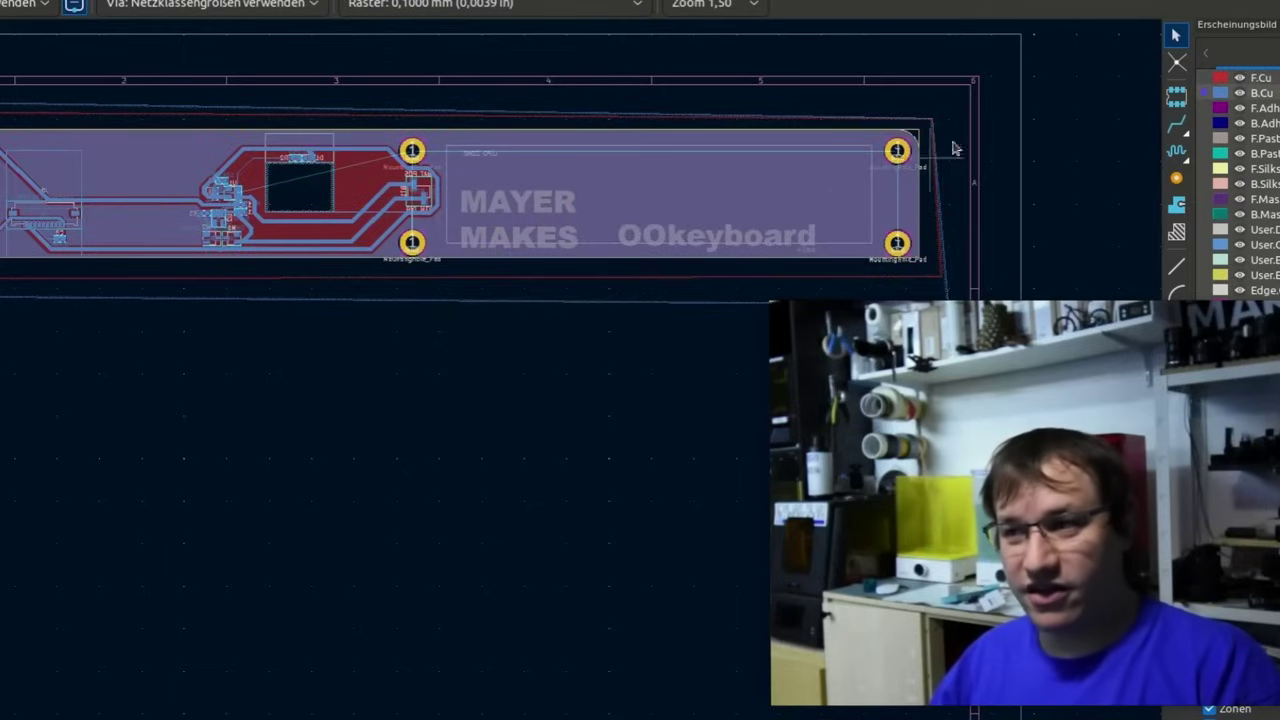
{"action": "left_click", "coordinate": [1203, 82]}
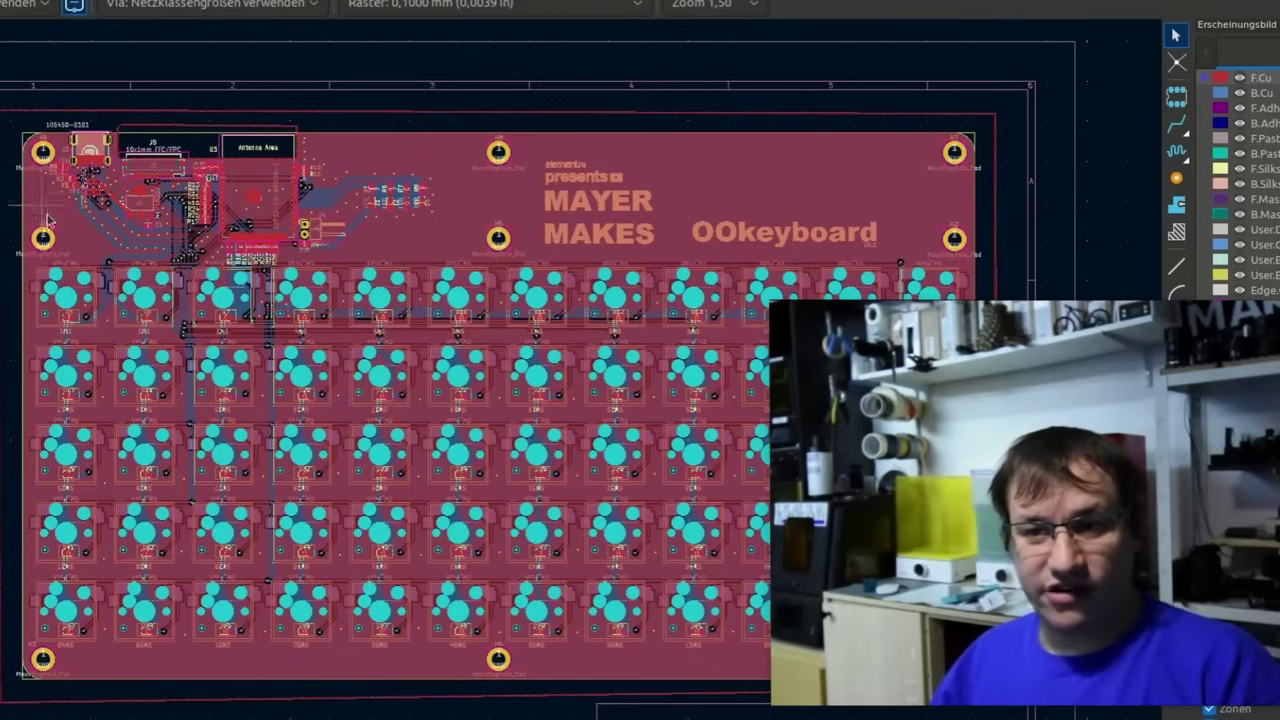
{"action": "scroll", "coordinate": [160, 205], "scroll_direction": "up", "scroll_amount": 2}
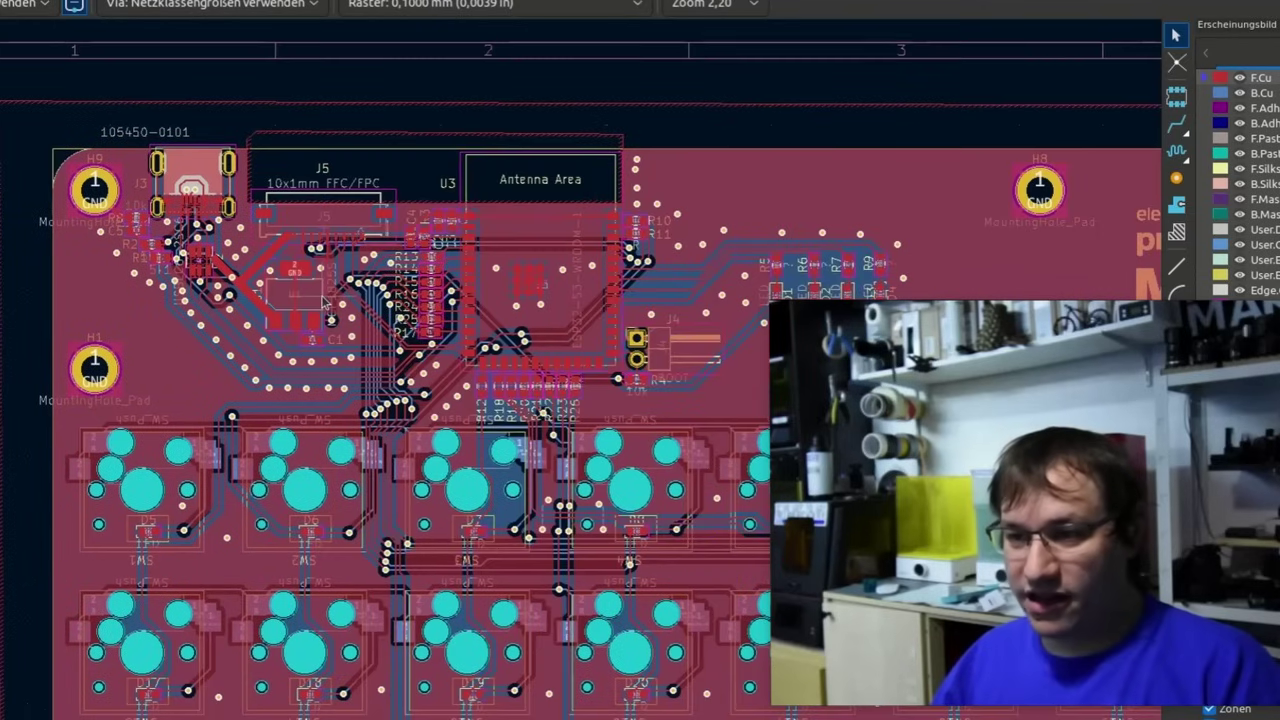
{"action": "scroll", "coordinate": [502, 317], "scroll_direction": "up", "scroll_amount": 3}
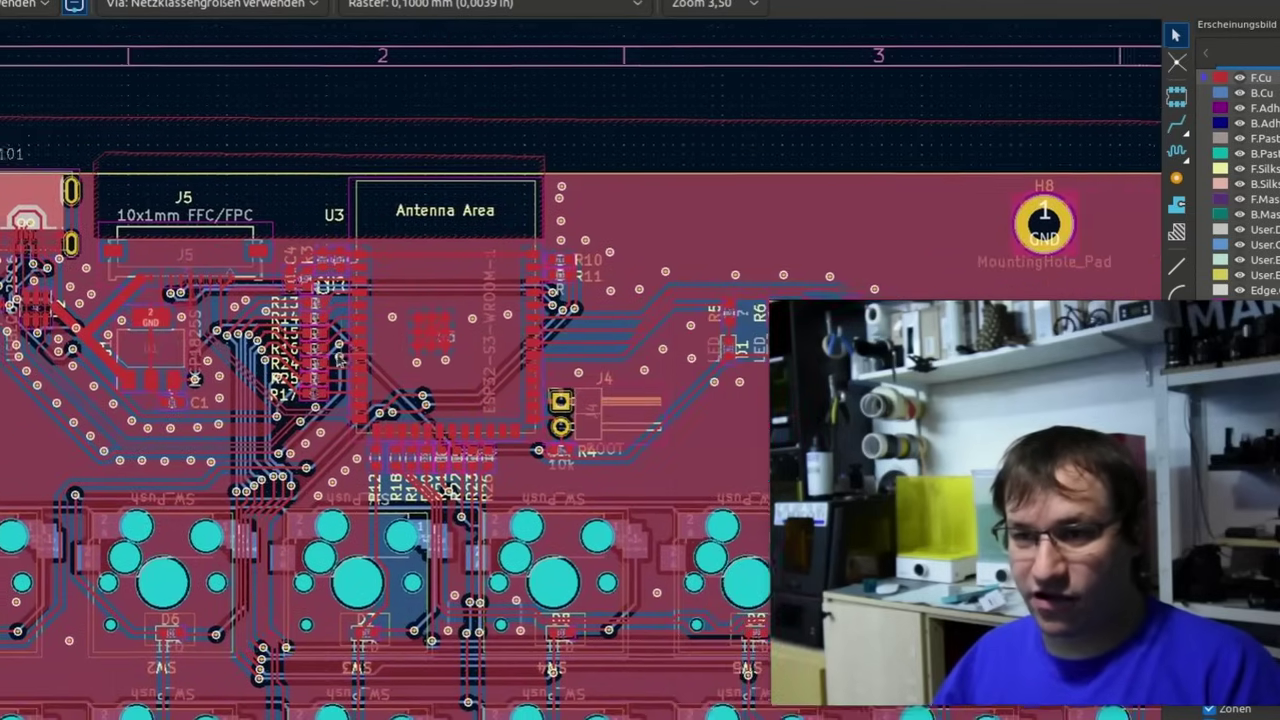
{"action": "scroll", "coordinate": [580, 400], "scroll_direction": "down", "scroll_amount": 3}
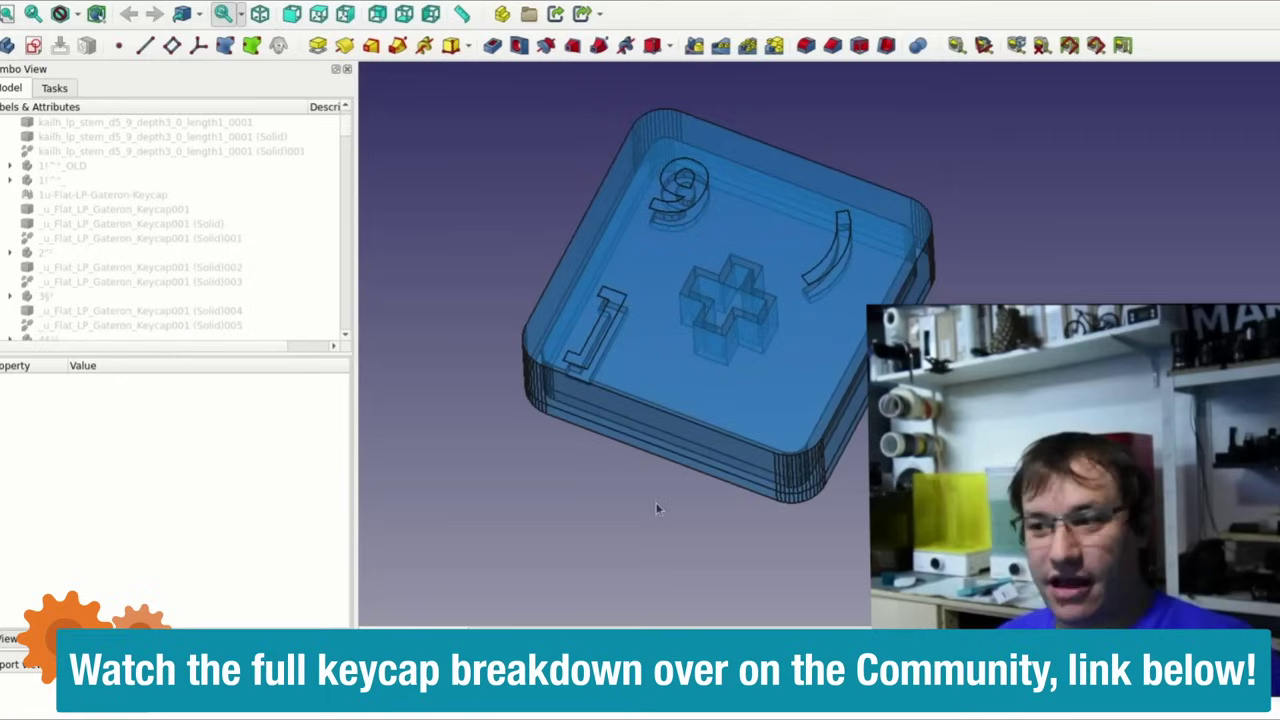
{"action": "left_click_drag", "start_coordinate": [777, 391], "coordinate": [676, 189]}
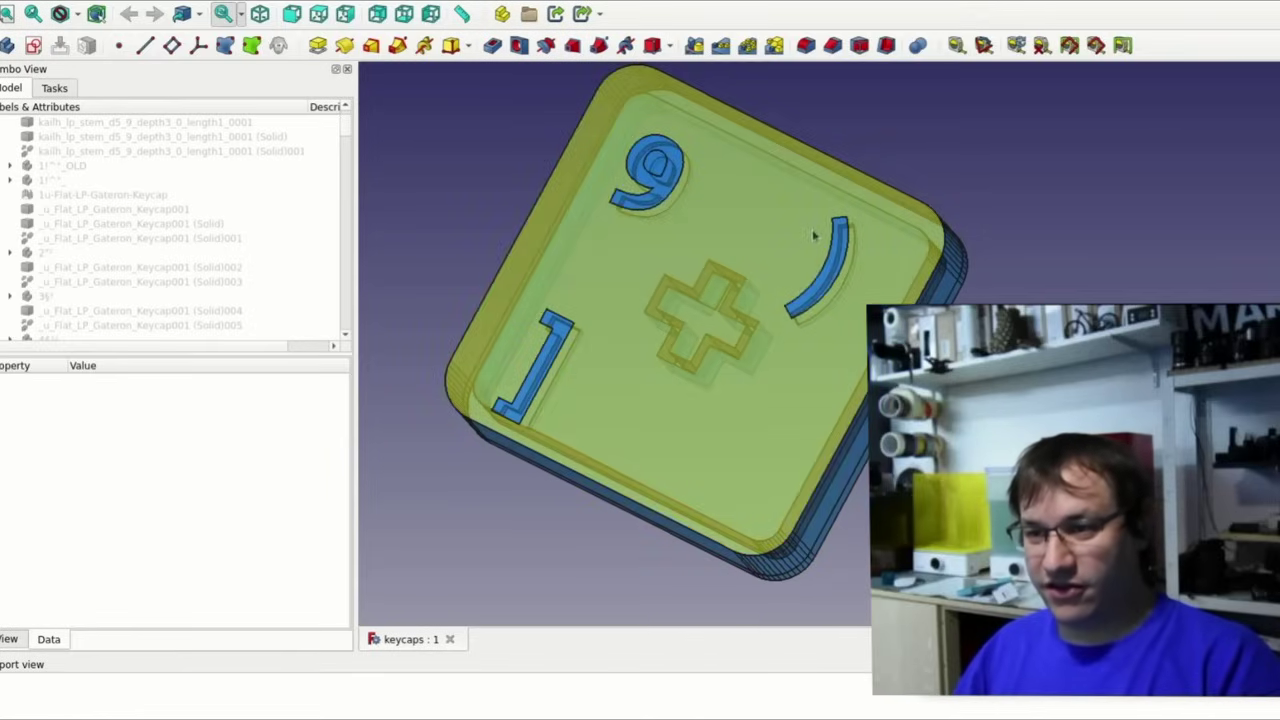
Orbit the keycap to inspect its underside cavity, then select its body to view Pocket002.
{"action": "scroll", "coordinate": [626, 263], "scroll_direction": "up", "scroll_amount": 5}
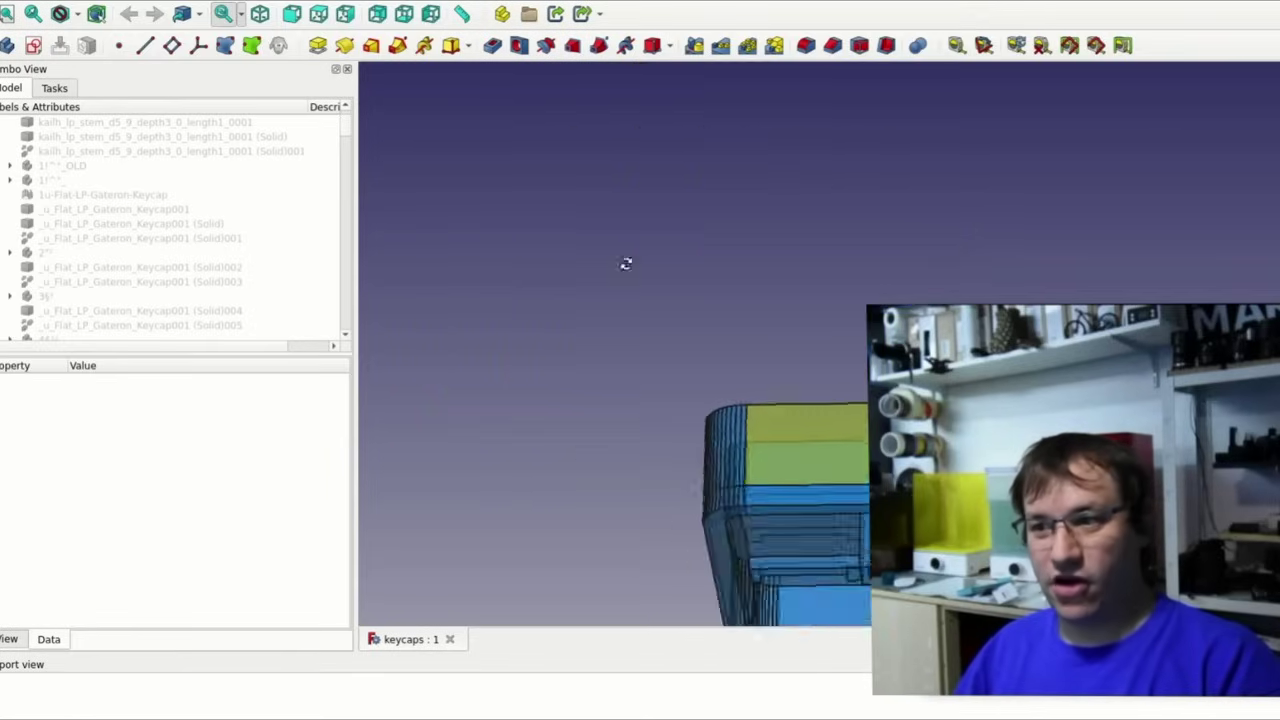
{"action": "left_click_drag", "start_coordinate": [626, 263], "coordinate": [838, 343]}
{"action": "scroll", "coordinate": [824, 441], "scroll_direction": "down", "scroll_amount": 3}
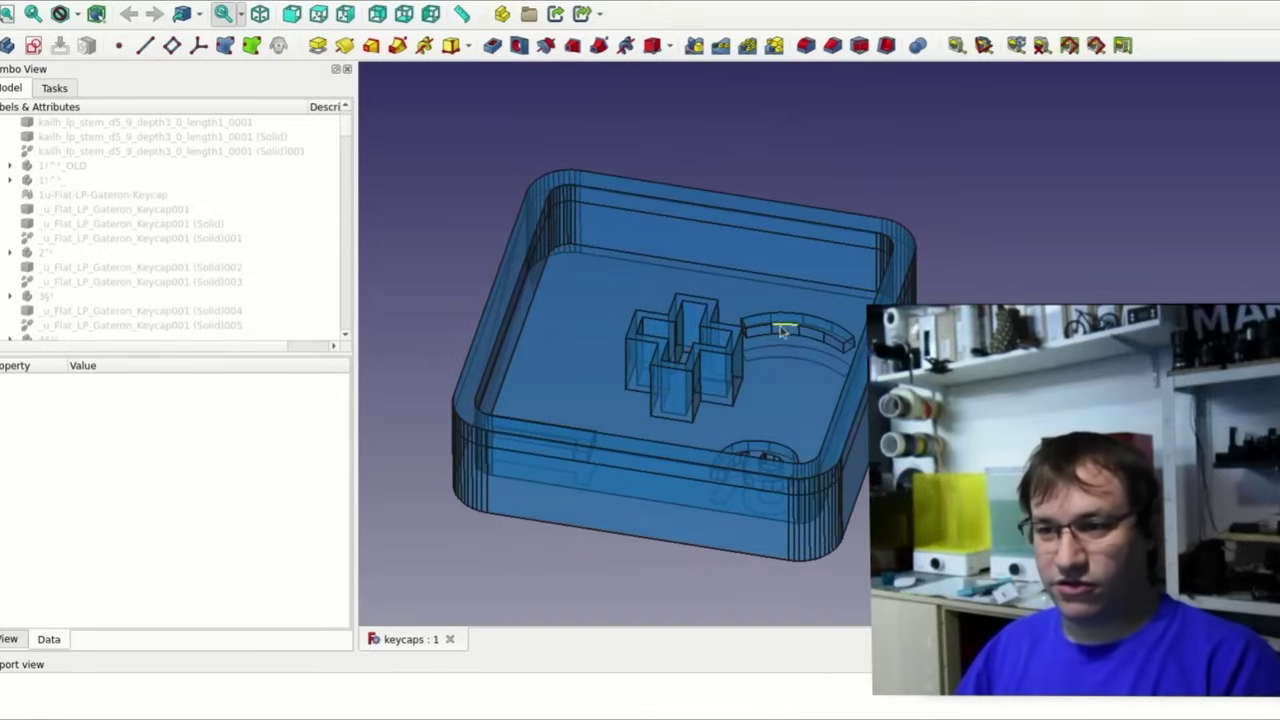
{"action": "key", "text": "5"}
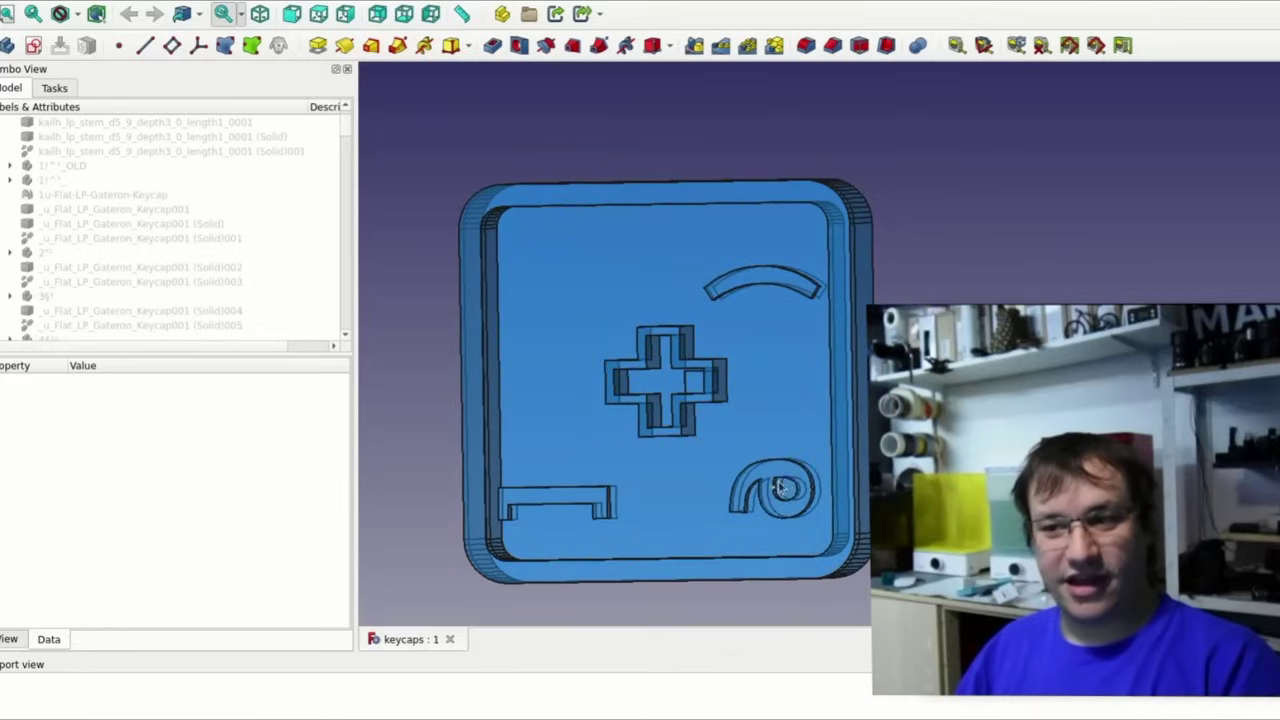
{"action": "left_click_drag", "start_coordinate": [739, 421], "coordinate": [761, 245]}
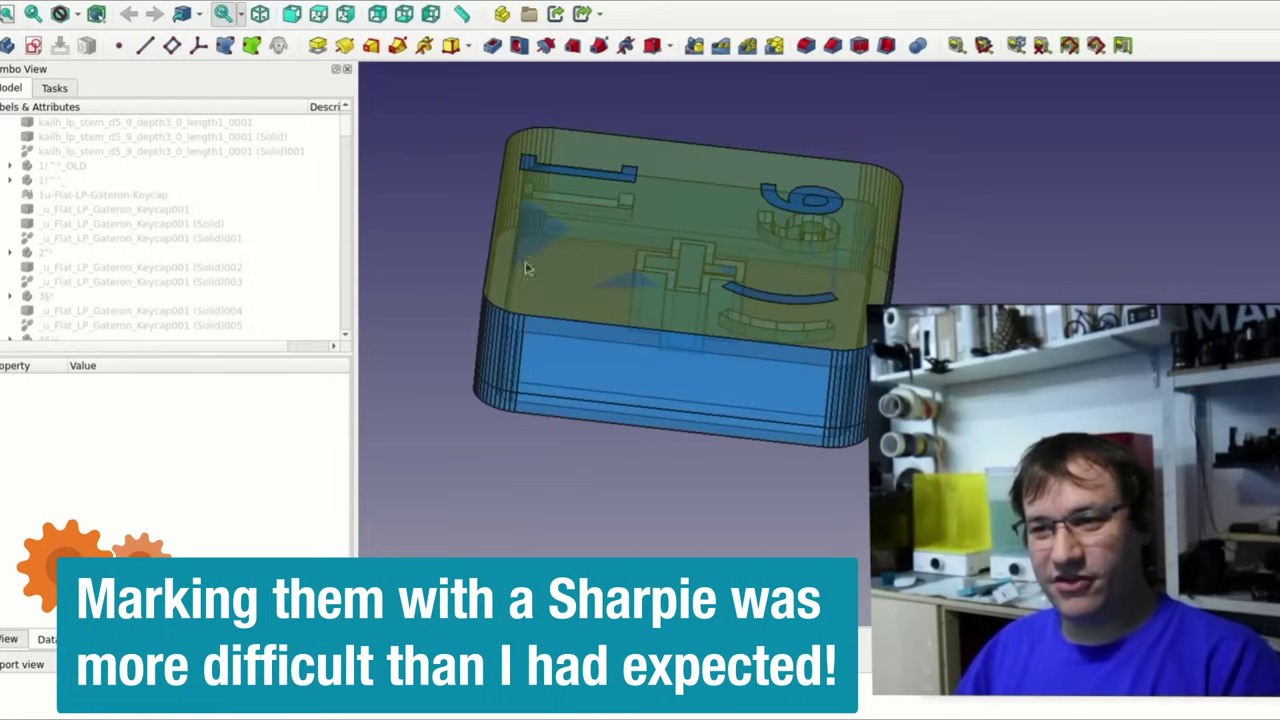
{"action": "left_click_drag", "start_coordinate": [572, 271], "coordinate": [656, 304]}
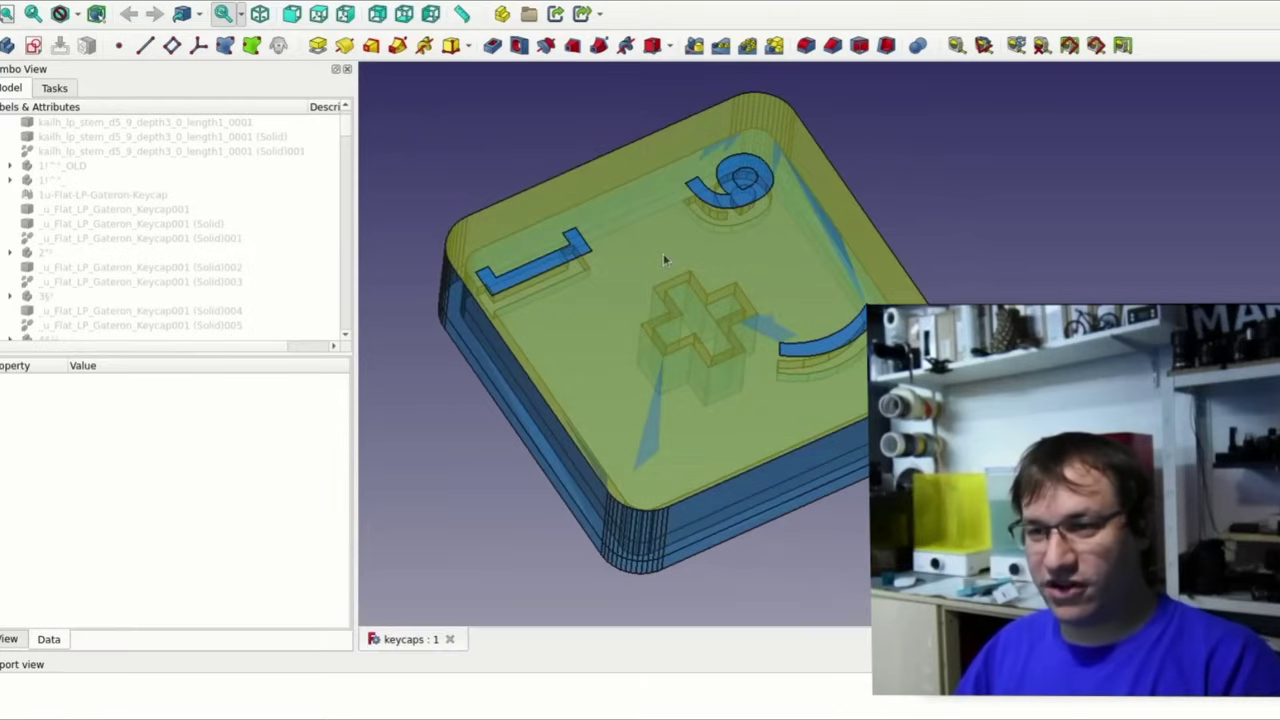
{"action": "left_click", "coordinate": [660, 262]}
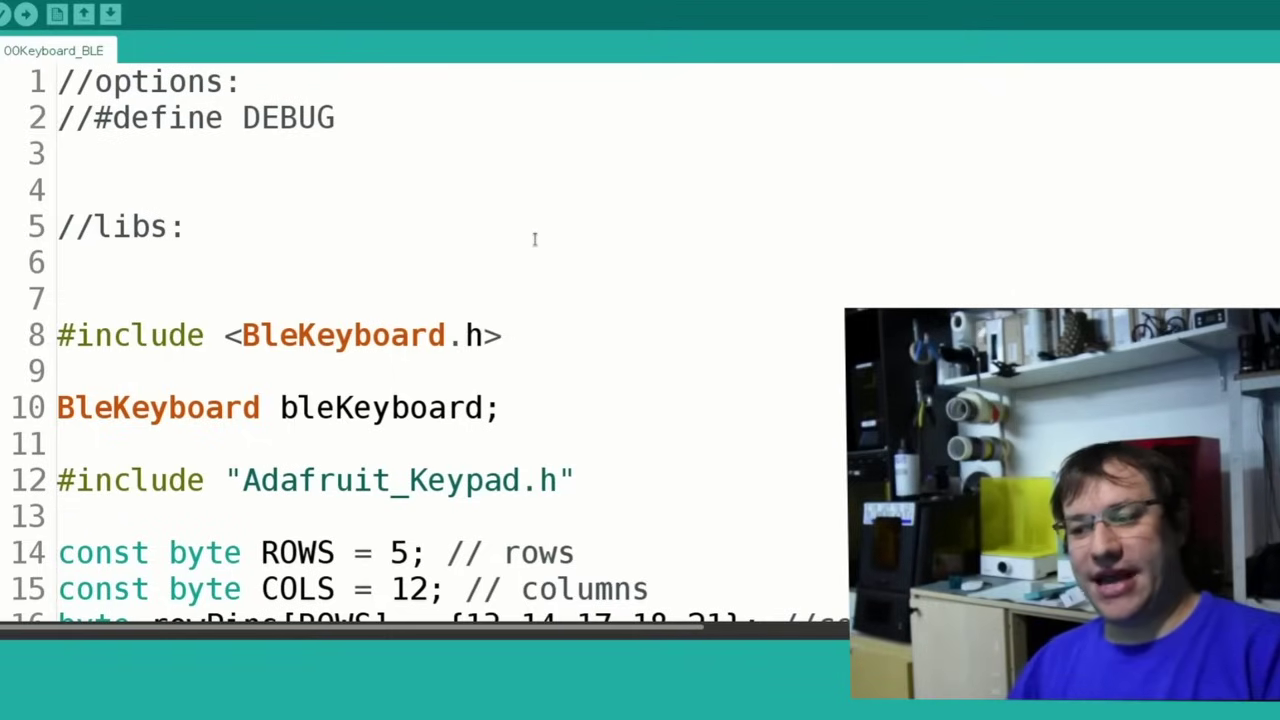
Highlight the Adafruit_Keypad.h include line in the sketch, then clear the selection.
{"action": "scroll", "coordinate": [537, 213], "scroll_direction": "down", "scroll_amount": 3}
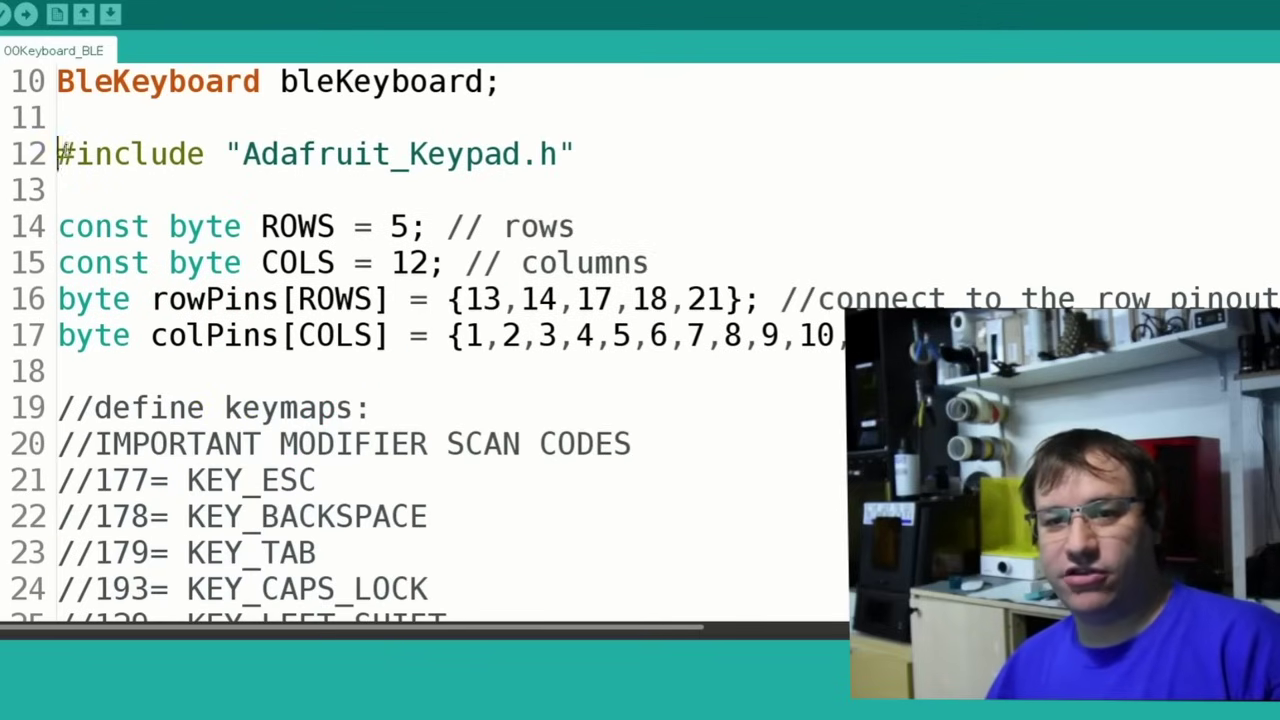
{"action": "left_click_drag", "start_coordinate": [57, 153], "coordinate": [579, 162]}
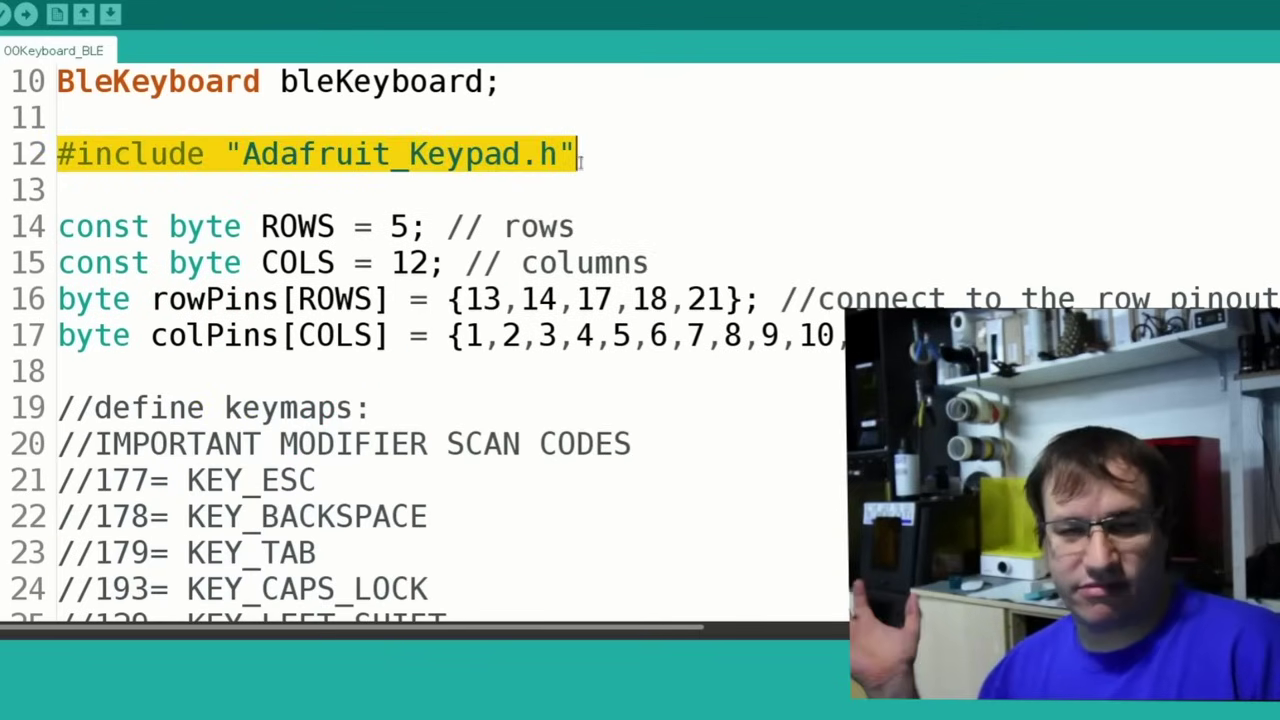
{"action": "scroll", "coordinate": [622, 153], "scroll_direction": "up", "scroll_amount": 3}
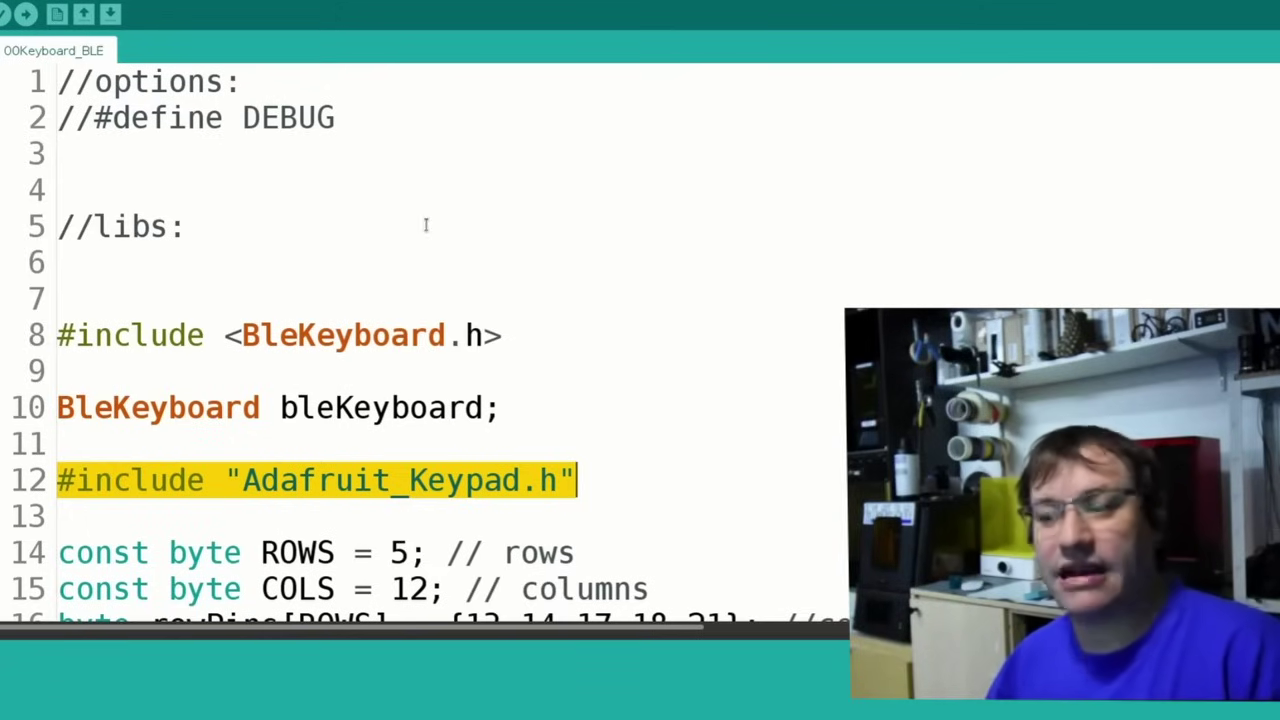
{"action": "scroll", "coordinate": [434, 225], "scroll_direction": "down", "scroll_amount": 3}
{"action": "left_click", "coordinate": [265, 248]}
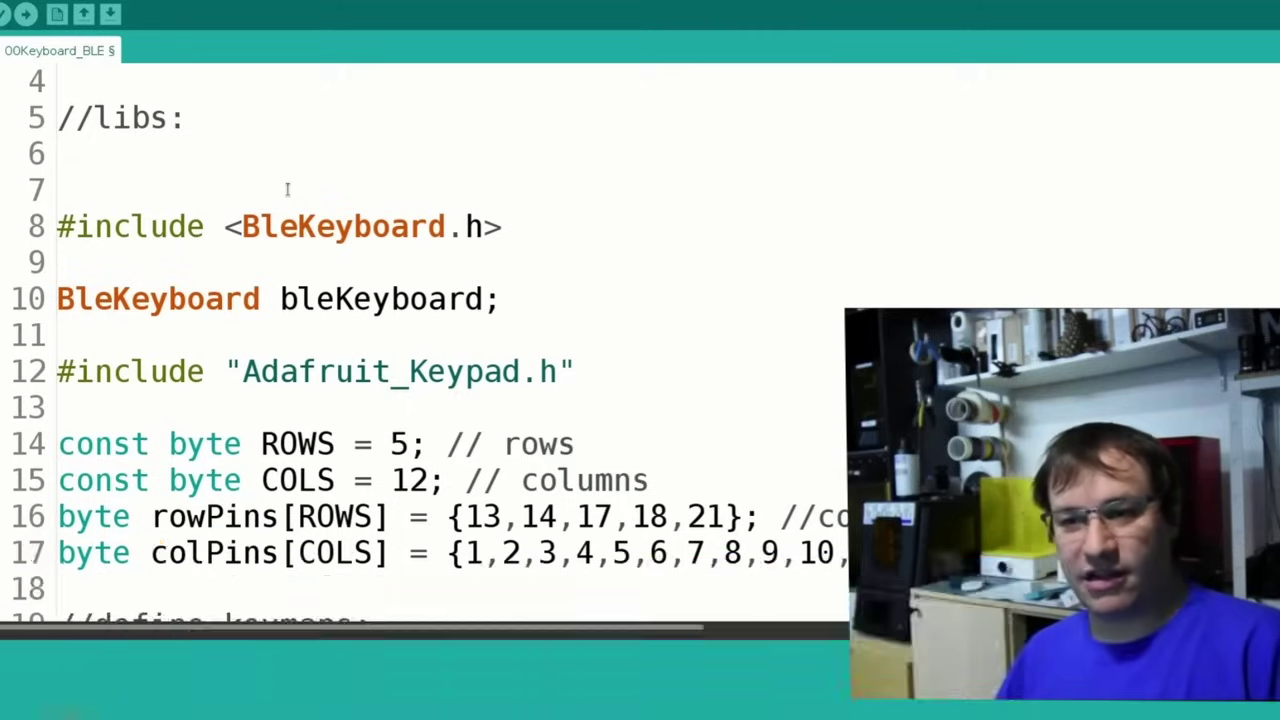
Highlight the row pins 13,14,17,18,21 and column pins 1–12 arrays.
{"action": "scroll", "coordinate": [441, 238], "scroll_direction": "down", "scroll_amount": 1}
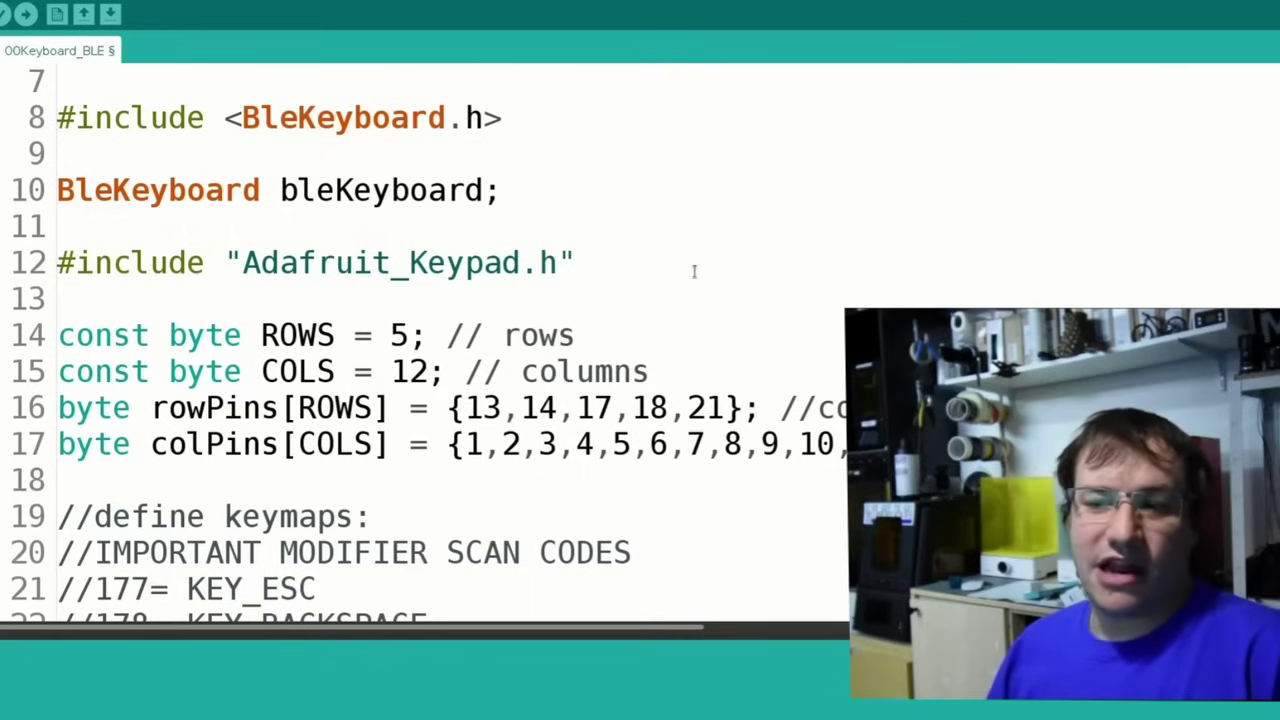
{"action": "scroll", "coordinate": [697, 272], "scroll_direction": "down", "scroll_amount": 1}
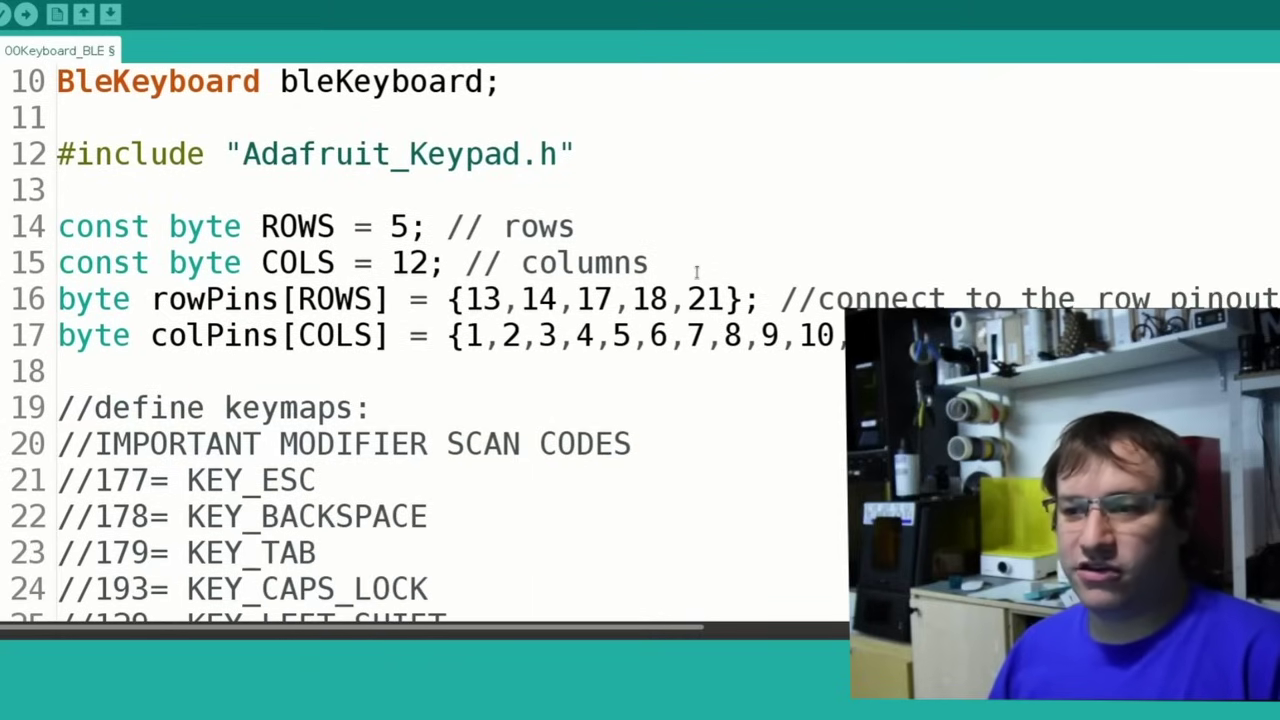
{"action": "scroll", "coordinate": [697, 272], "scroll_direction": "down", "scroll_amount": 1}
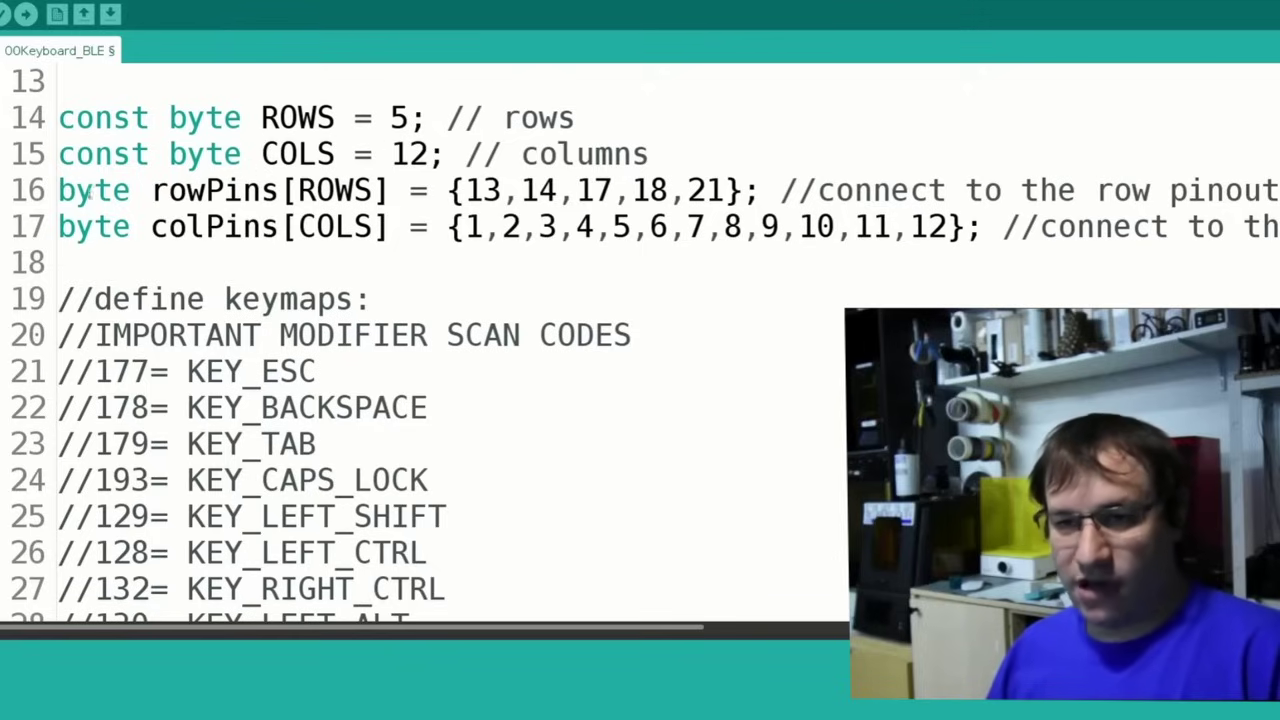
{"action": "left_click_drag", "start_coordinate": [468, 190], "coordinate": [722, 194]}
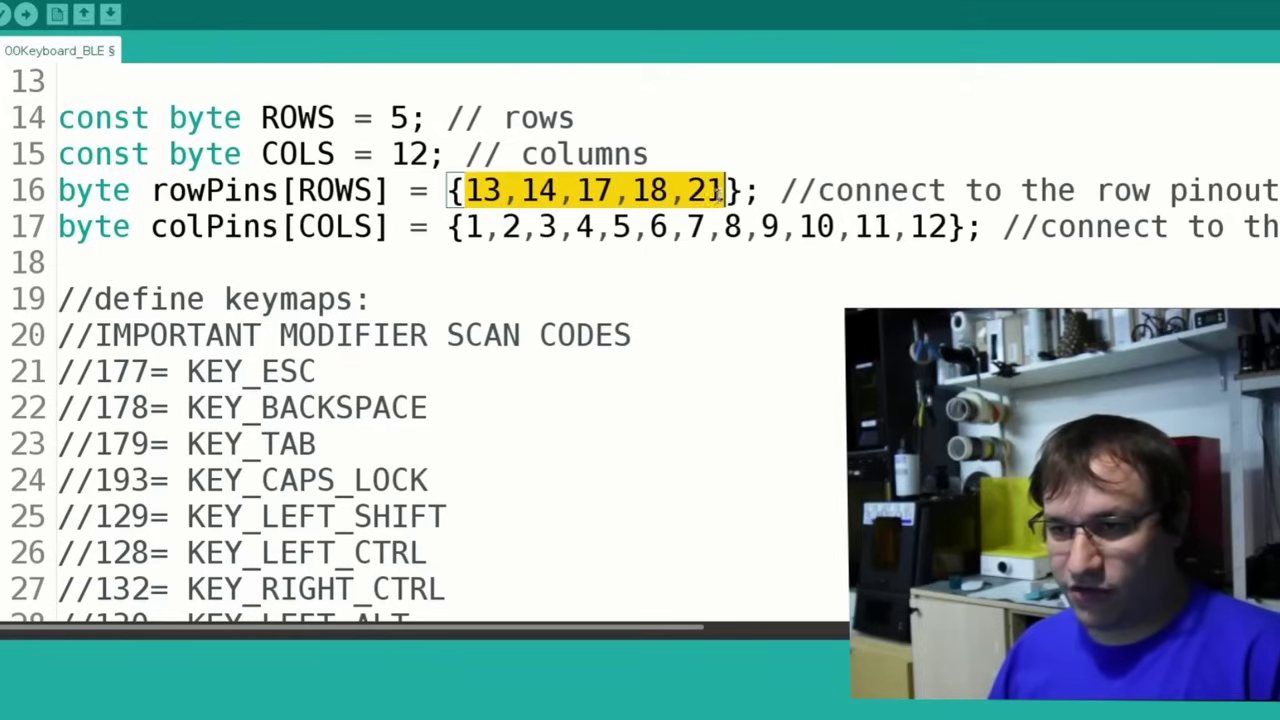
{"action": "left_click_drag", "start_coordinate": [466, 226], "coordinate": [946, 230]}
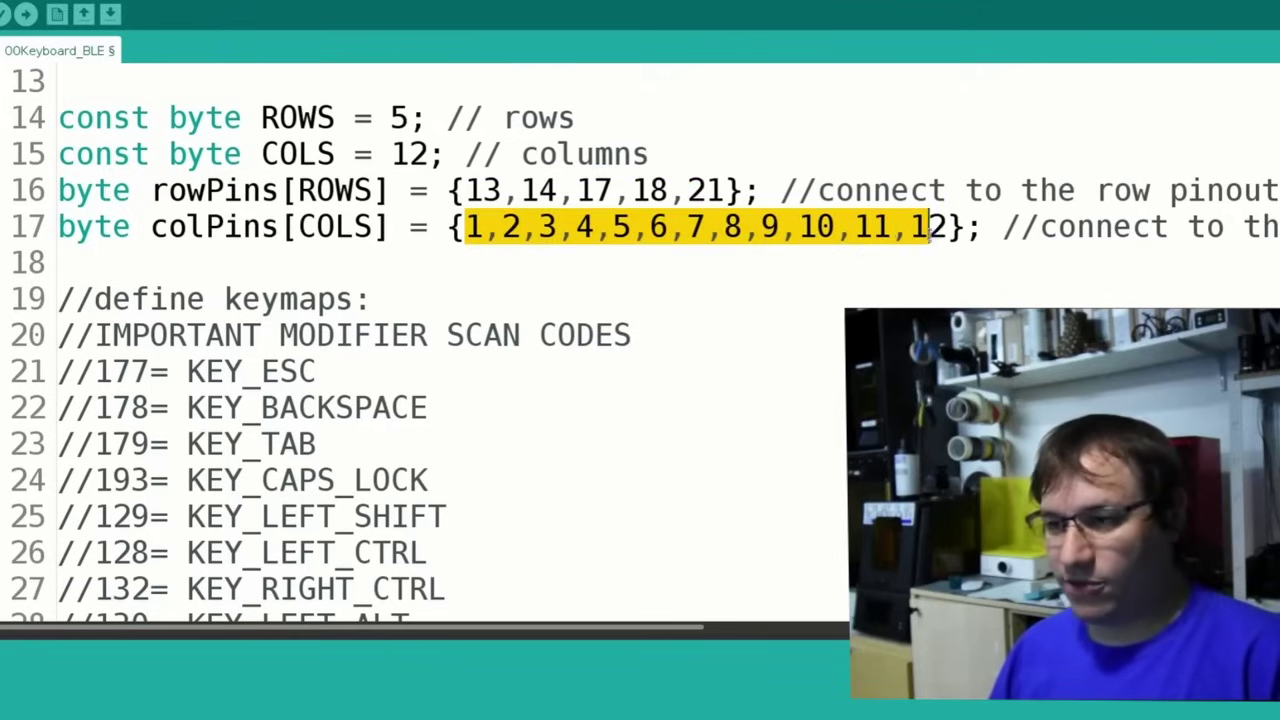
{"action": "scroll", "coordinate": [223, 289], "scroll_direction": "down", "scroll_amount": 3}
{"action": "scroll", "coordinate": [219, 424], "scroll_direction": "up", "scroll_amount": 1}
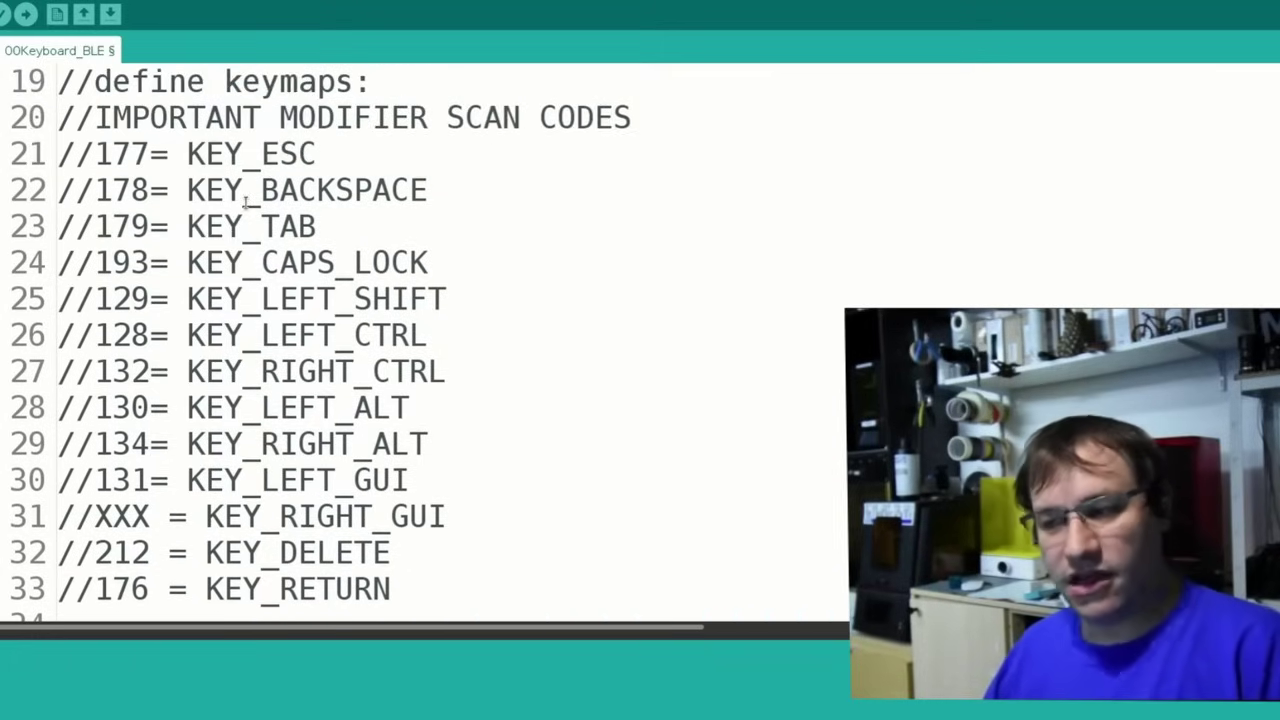
Shrink the code font and scroll from the keymap arrays down to the bleKeyboard and keypad begin() calls.
{"action": "scroll", "coordinate": [465, 345], "scroll_direction": "down", "scroll_amount": 5}
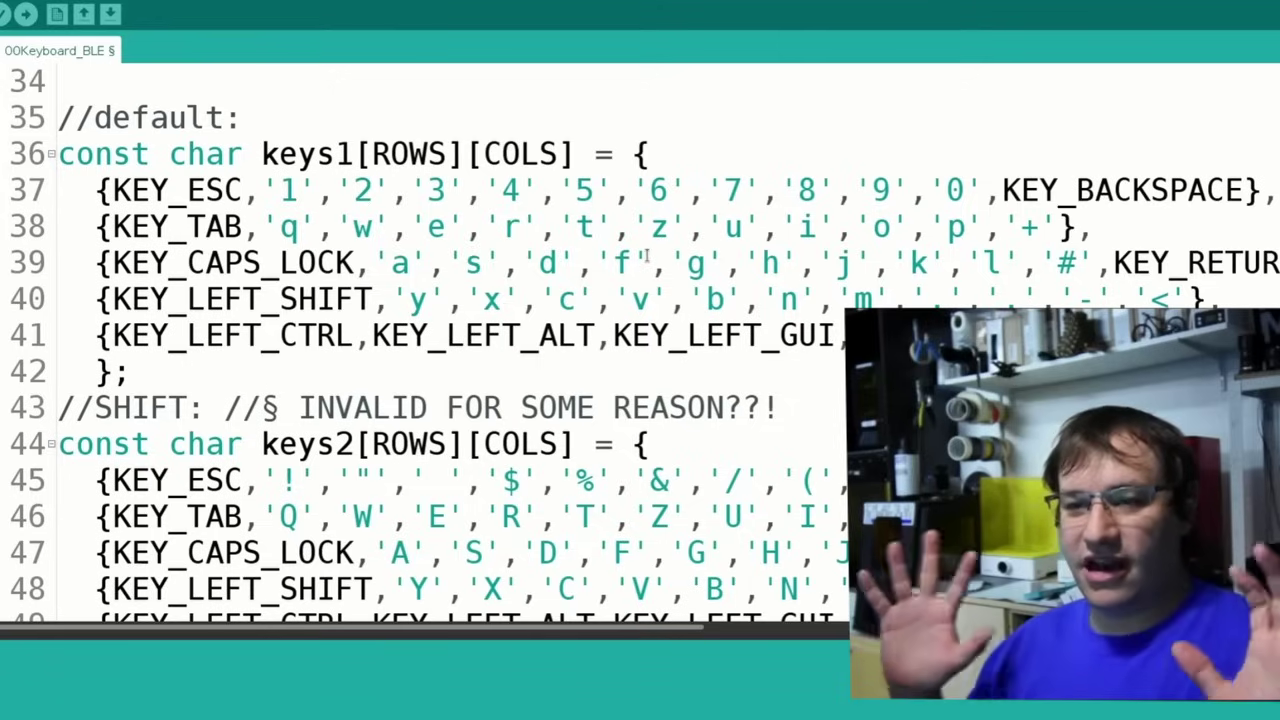
{"action": "key", "text": "ctrl+minus"}
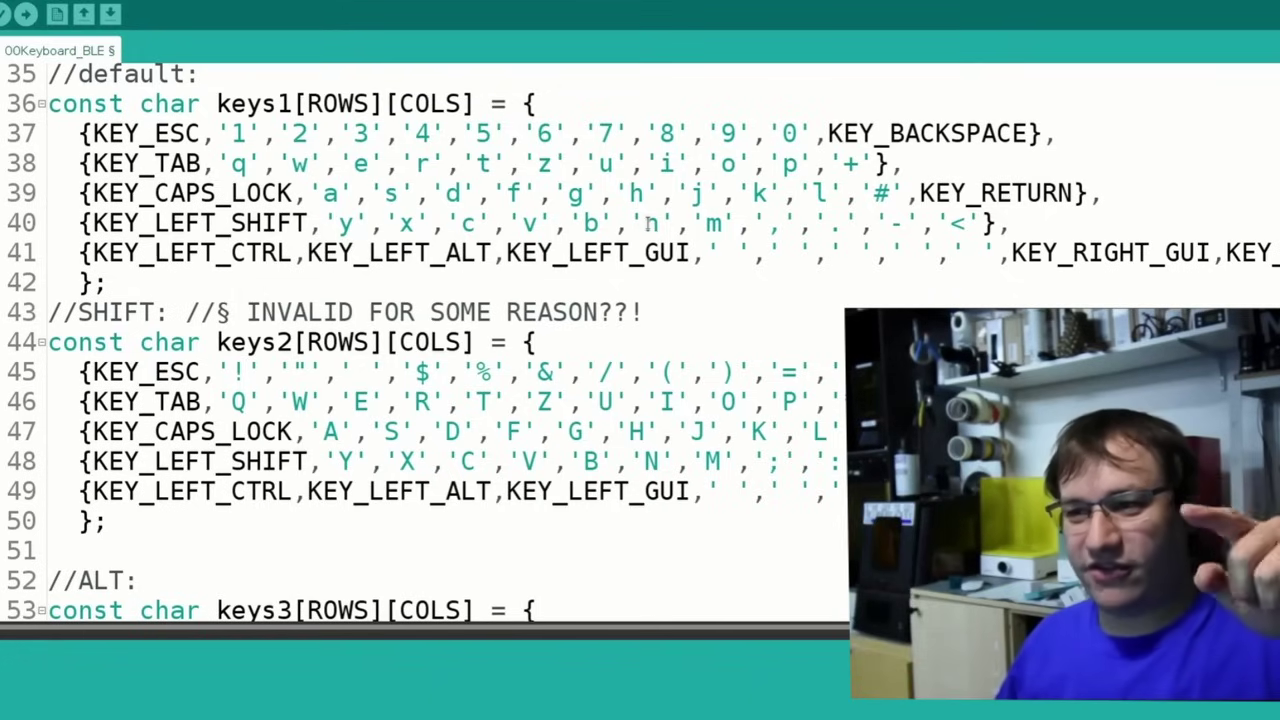
{"action": "scroll", "coordinate": [649, 223], "scroll_direction": "down", "scroll_amount": 5}
{"action": "scroll", "coordinate": [649, 223], "scroll_direction": "down", "scroll_amount": 4}
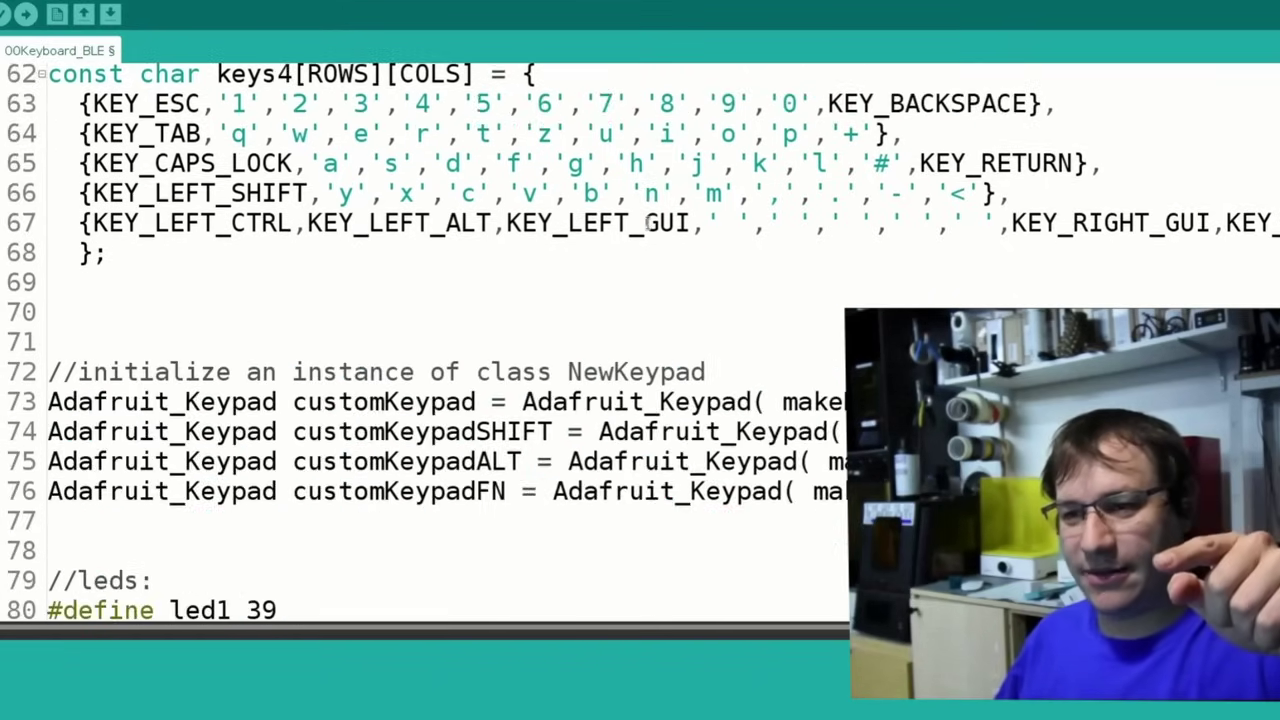
{"action": "scroll", "coordinate": [649, 223], "scroll_direction": "up", "scroll_amount": 8}
{"action": "scroll", "coordinate": [649, 223], "scroll_direction": "up", "scroll_amount": 3}
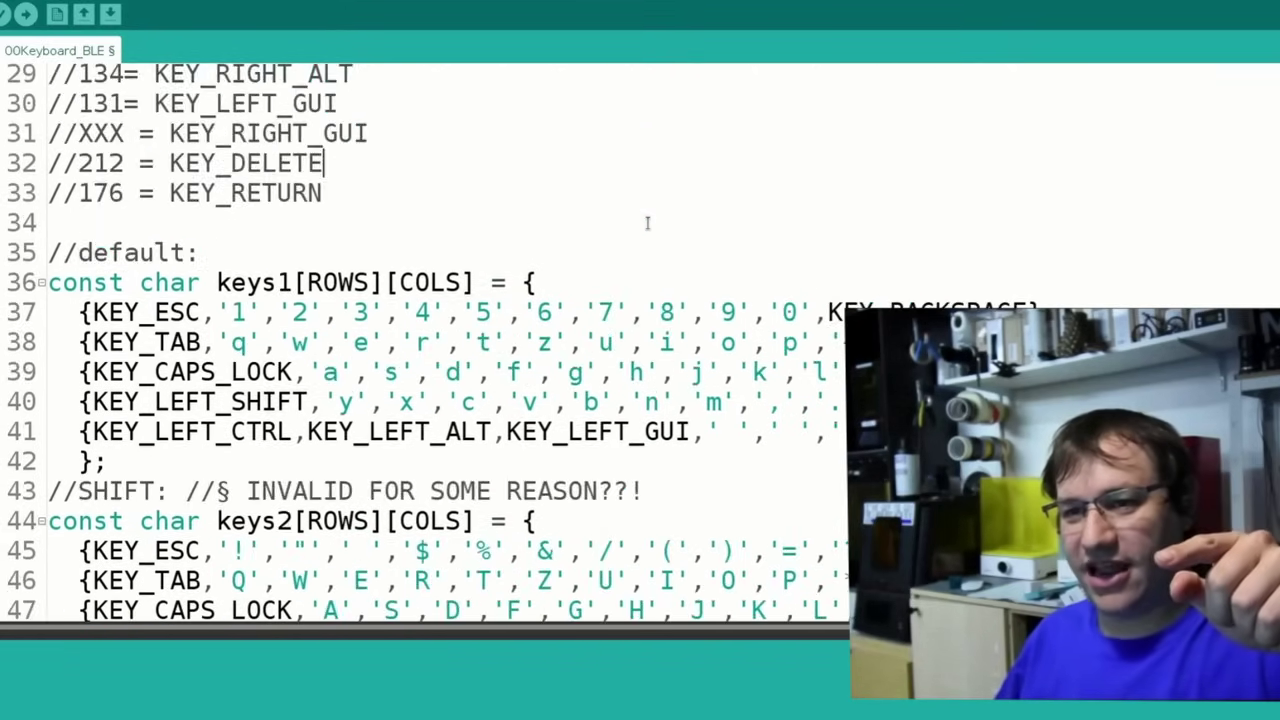
{"action": "scroll", "coordinate": [649, 223], "scroll_direction": "down", "scroll_amount": 14}
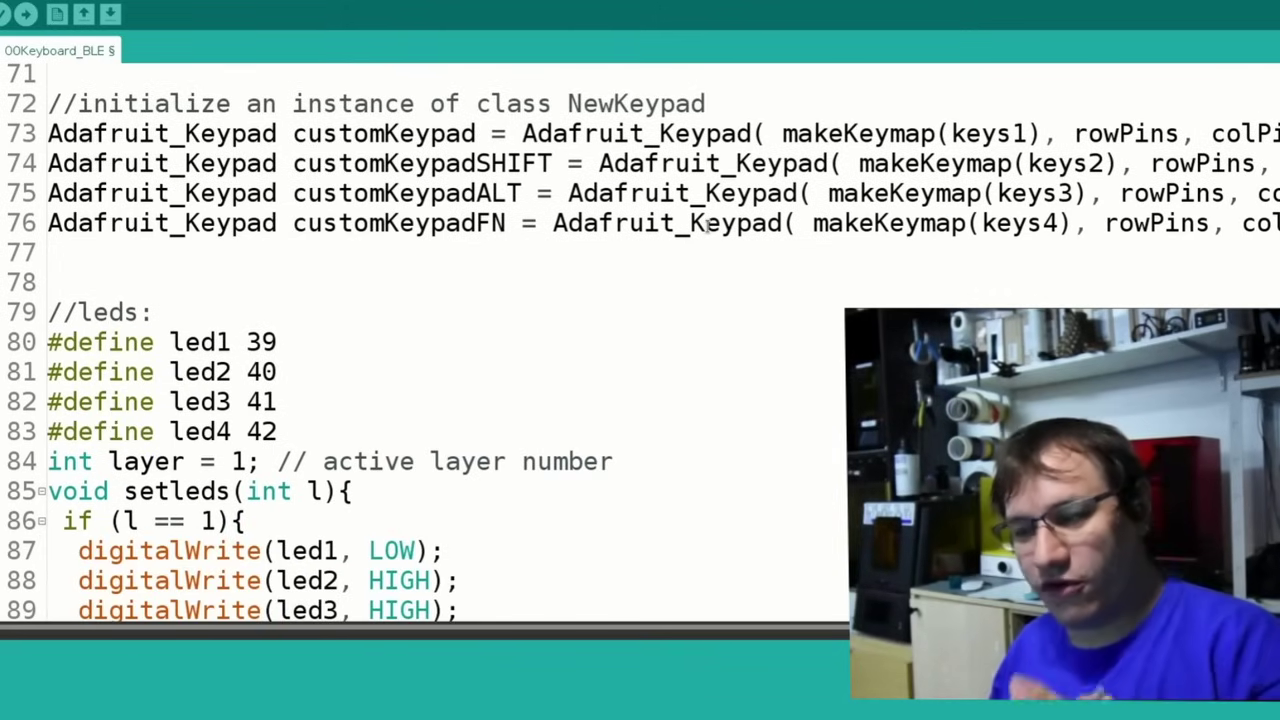
{"action": "scroll", "coordinate": [706, 224], "scroll_direction": "down", "scroll_amount": 20}
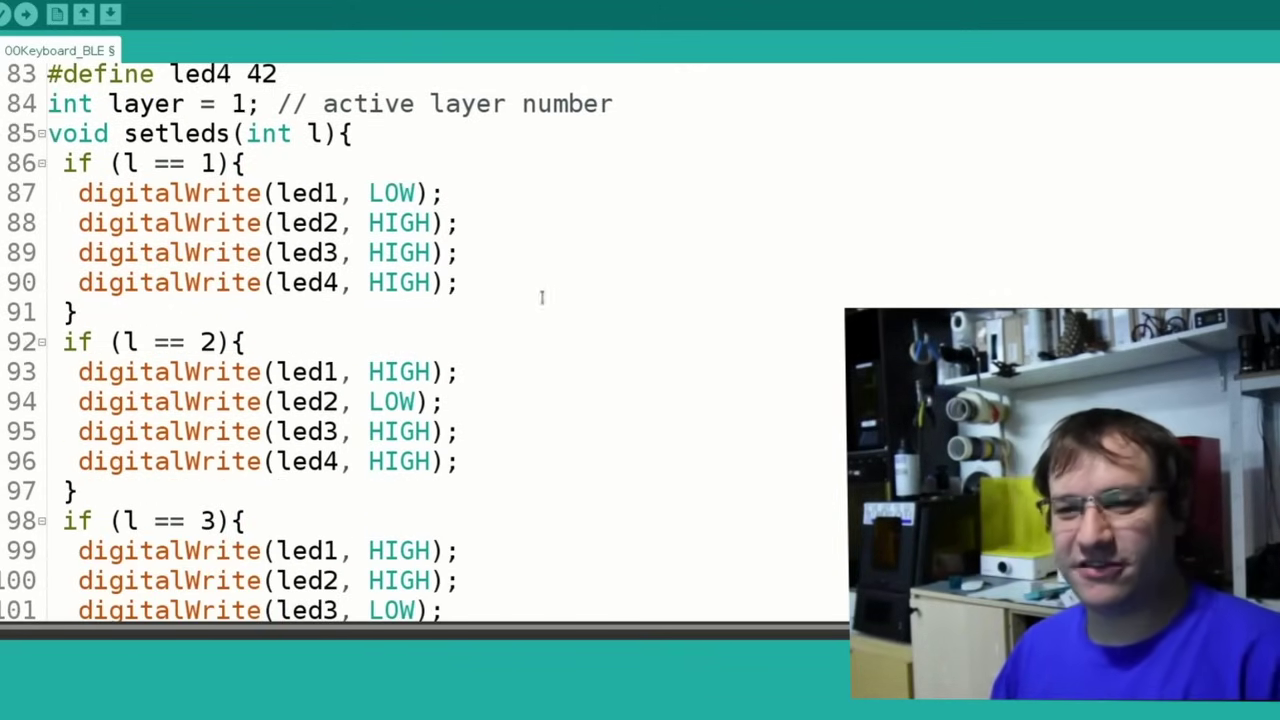
{"action": "scroll", "coordinate": [419, 286], "scroll_direction": "up", "scroll_amount": 1}
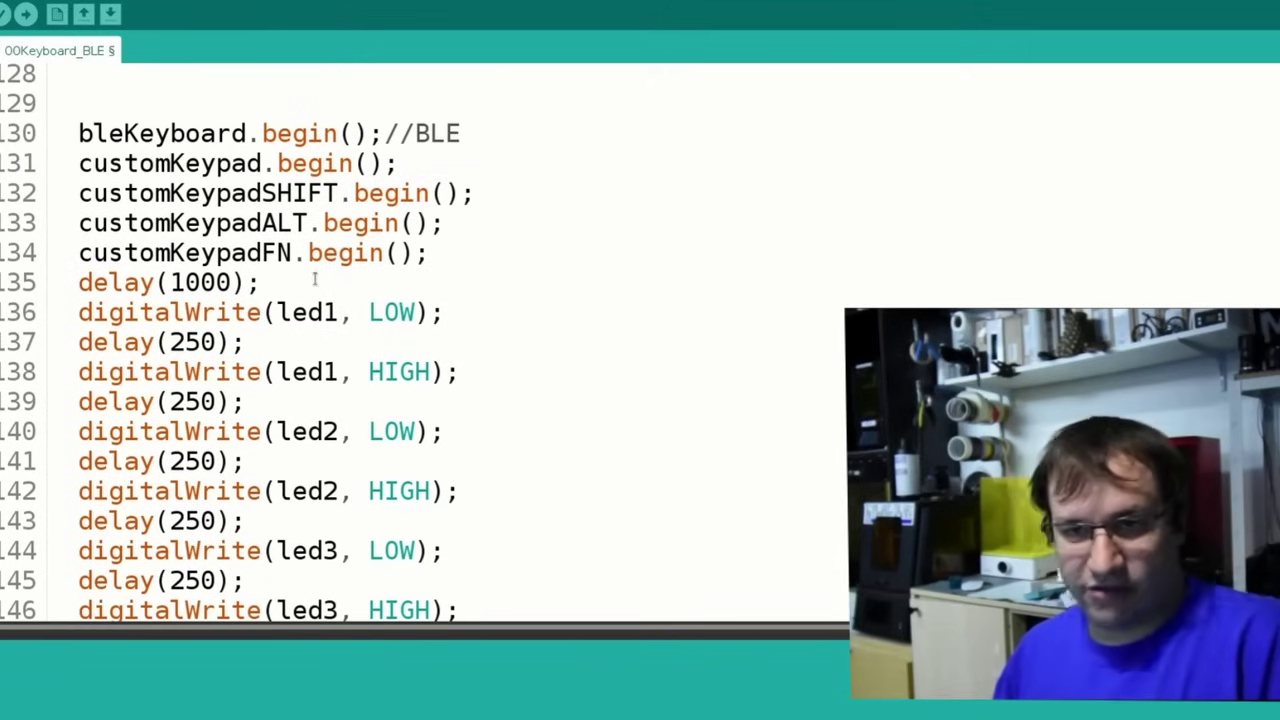
Scroll to loop()'s layer-switching code, then back up to the keys3 and keys4 arrays.
{"action": "scroll", "coordinate": [314, 281], "scroll_direction": "down", "scroll_amount": 1}
{"action": "scroll", "coordinate": [316, 281], "scroll_direction": "up", "scroll_amount": 1}
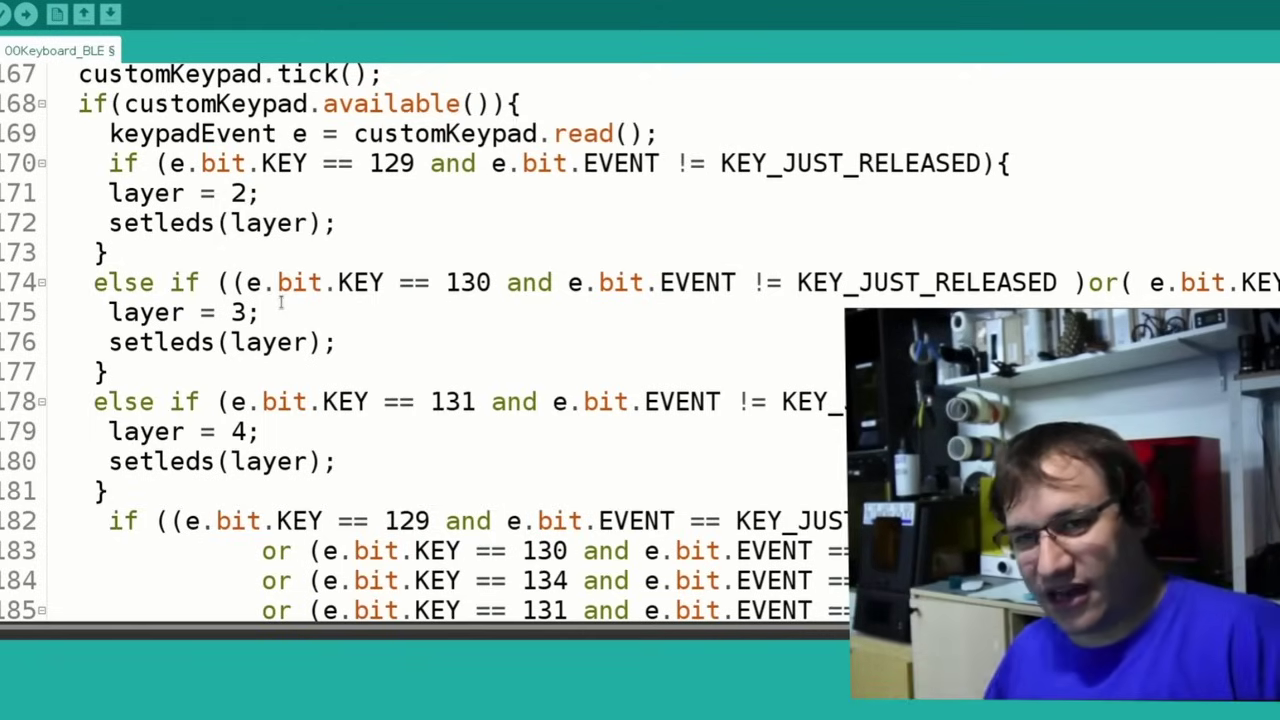
{"action": "scroll", "coordinate": [281, 303], "scroll_direction": "up", "scroll_amount": 1}
{"action": "scroll", "coordinate": [281, 303], "scroll_direction": "up", "scroll_amount": 1}
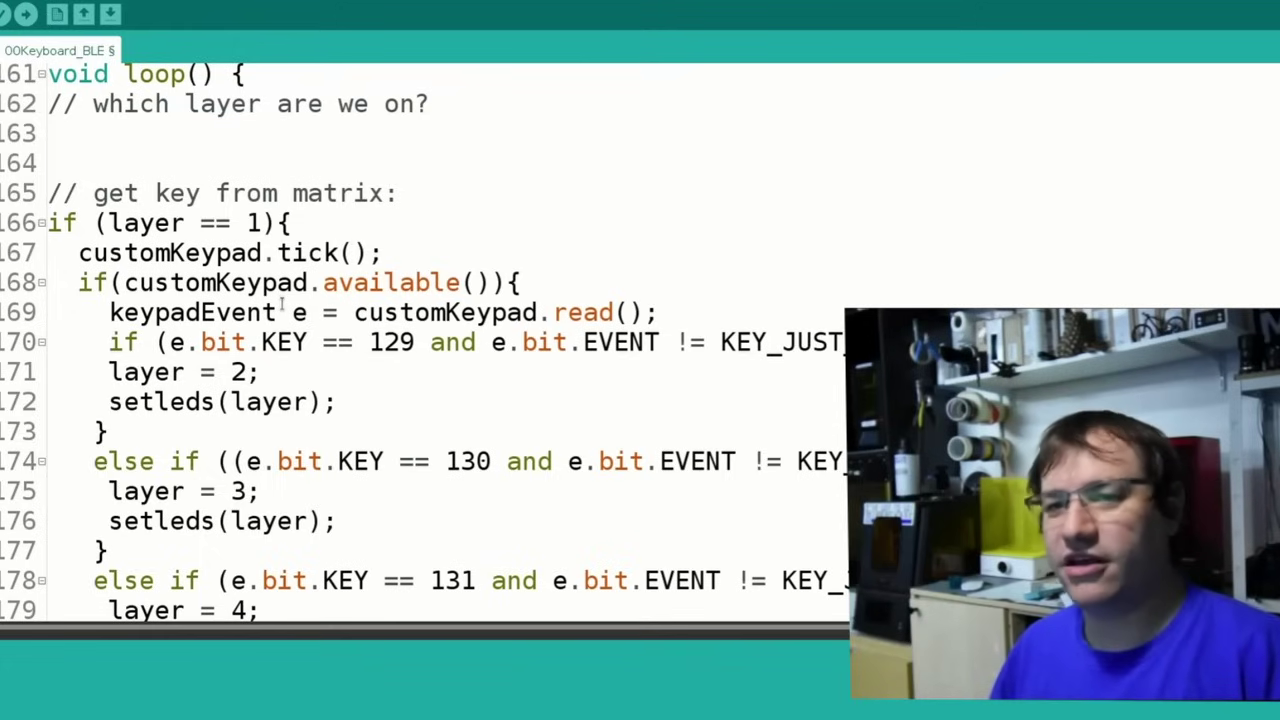
{"action": "scroll", "coordinate": [466, 400], "scroll_direction": "down", "scroll_amount": 20}
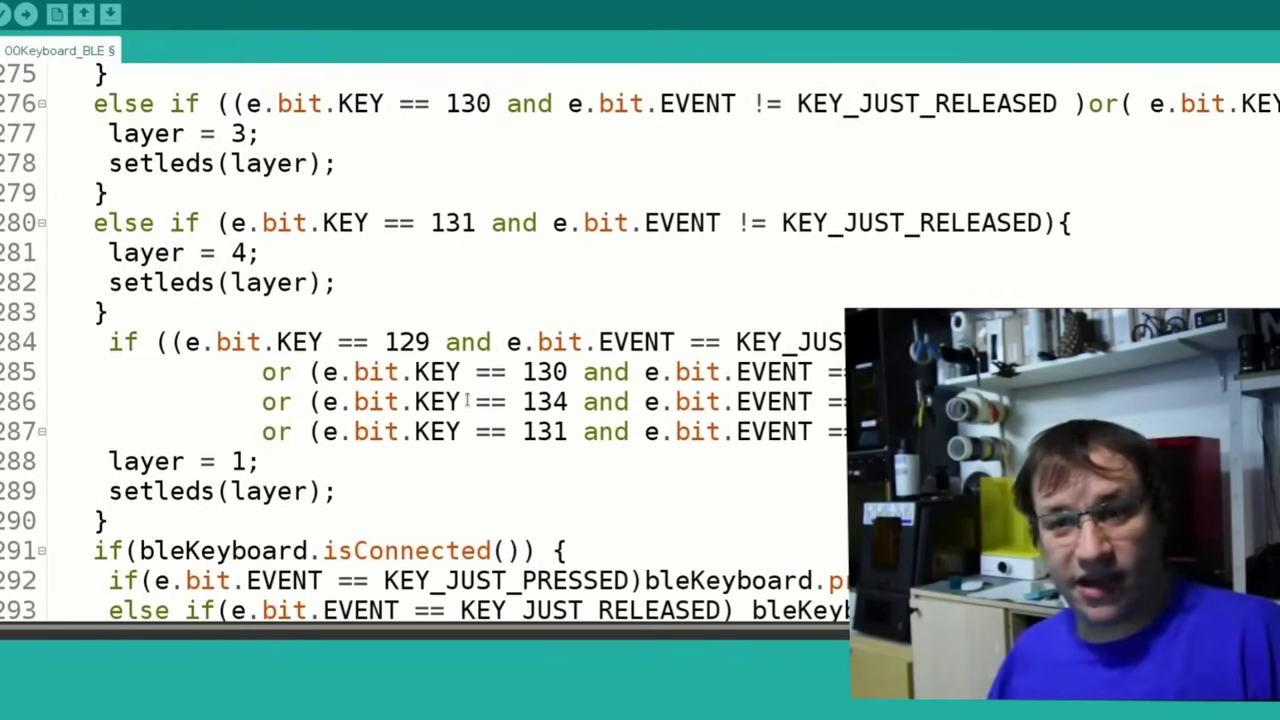
{"action": "scroll", "coordinate": [466, 400], "scroll_direction": "up", "scroll_amount": 20}
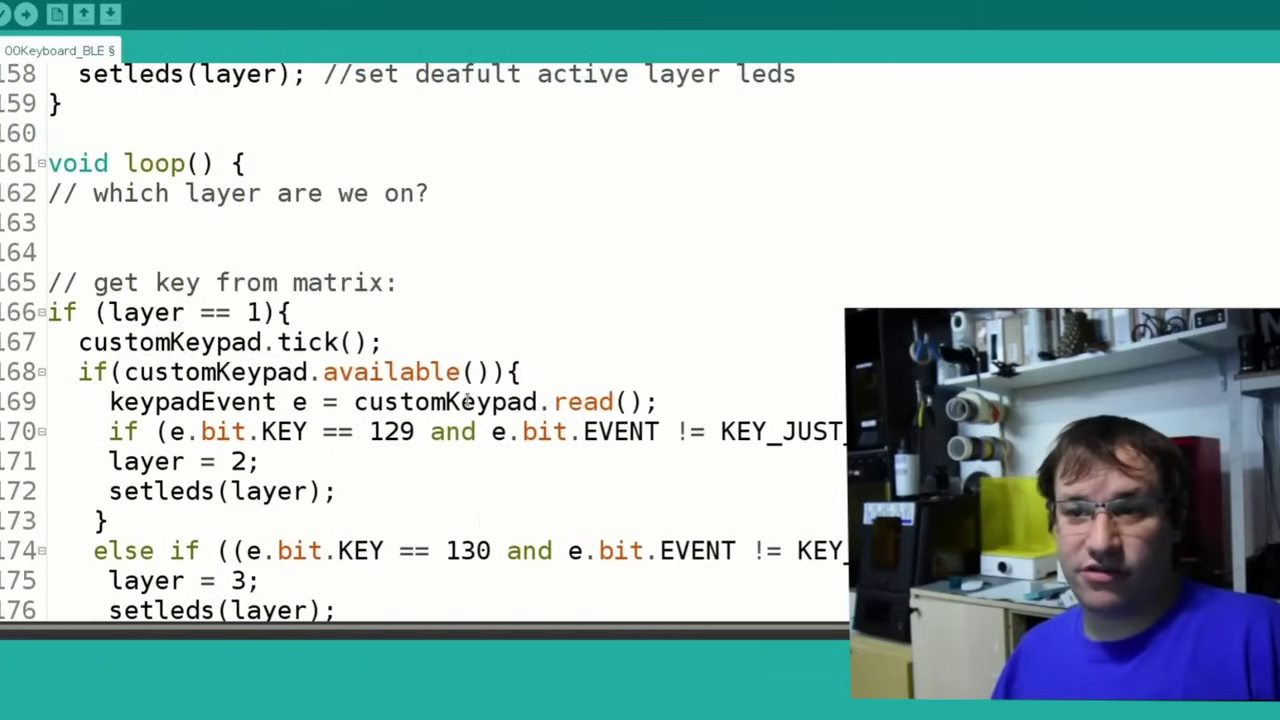
{"action": "scroll", "coordinate": [466, 400], "scroll_direction": "up", "scroll_amount": 20}
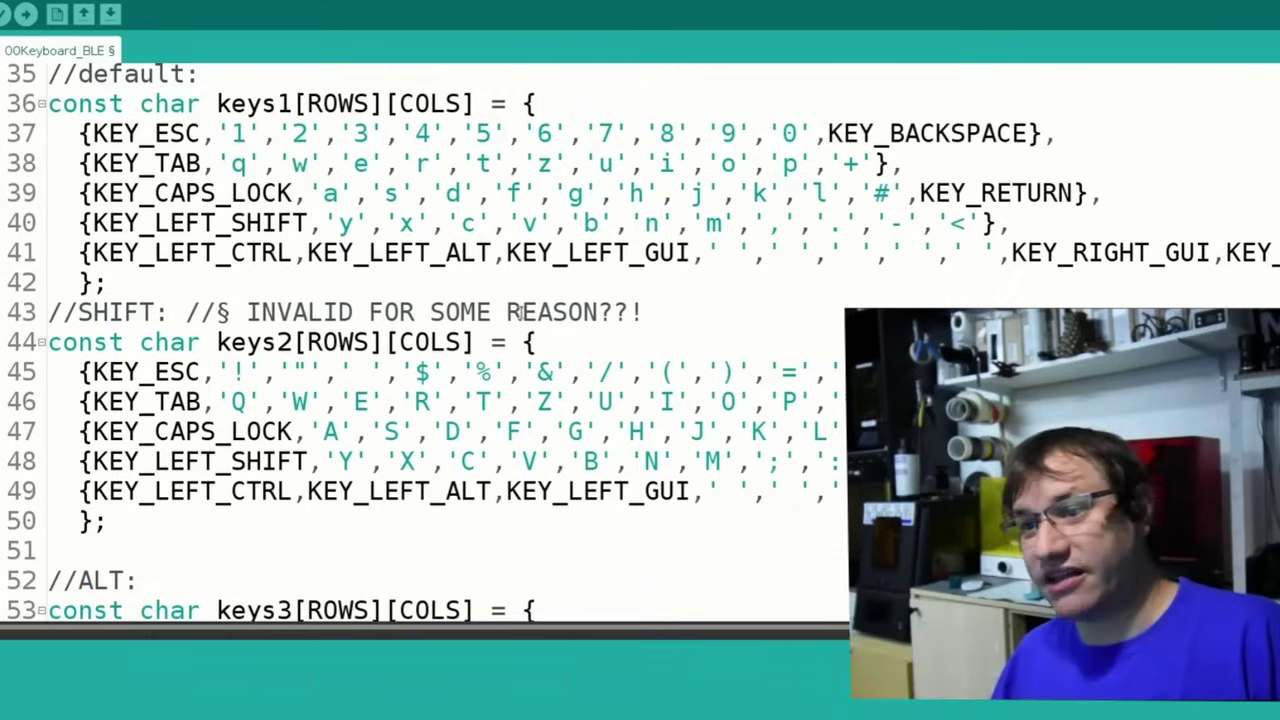
{"action": "scroll", "coordinate": [623, 170], "scroll_direction": "down", "scroll_amount": 2}
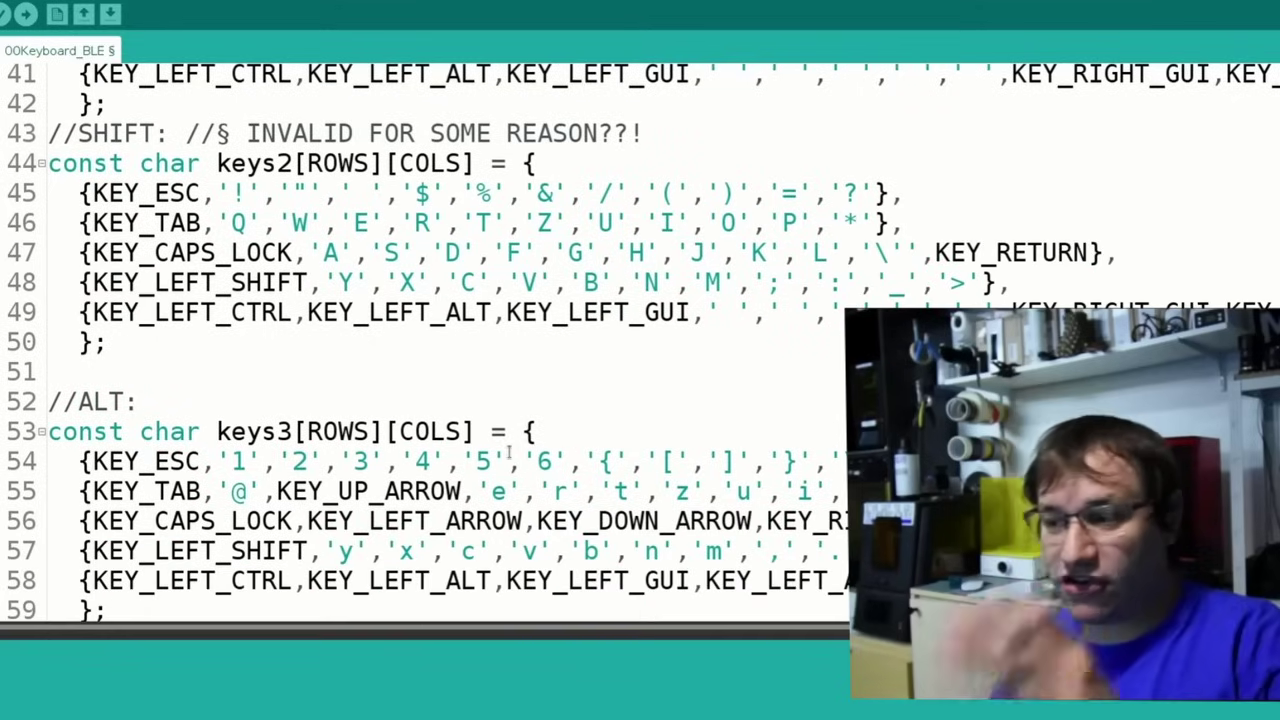
{"action": "scroll", "coordinate": [510, 453], "scroll_direction": "down", "scroll_amount": 3}
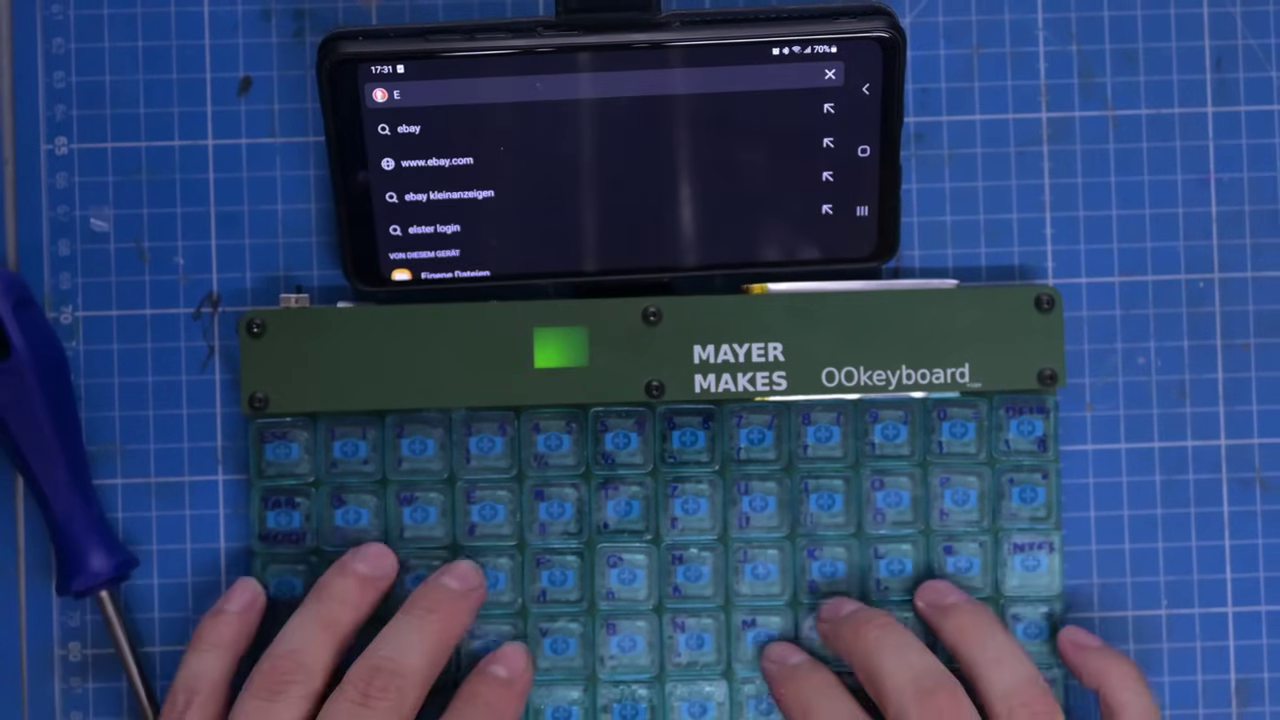
Type 'Element14 presents' on the custom keyboard and open the element14 presents YouTube result.
{"action": "type", "text": "n"}
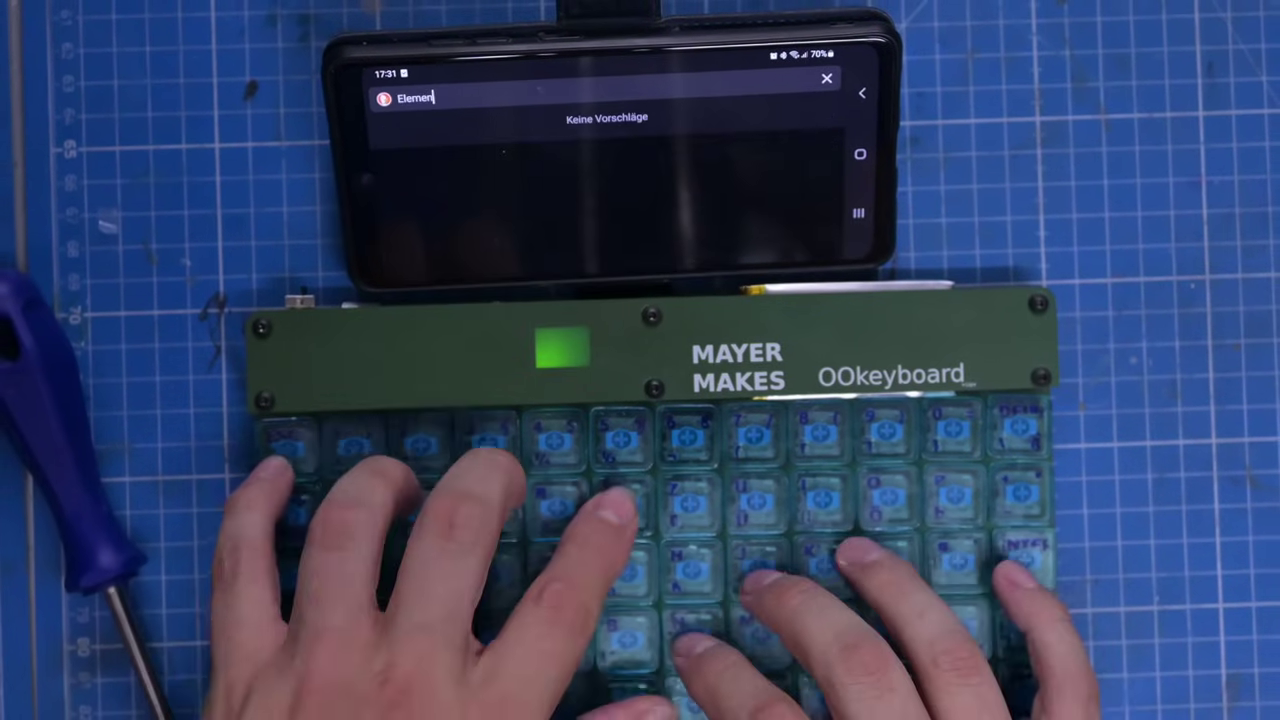
{"action": "type", "text": "t1"}
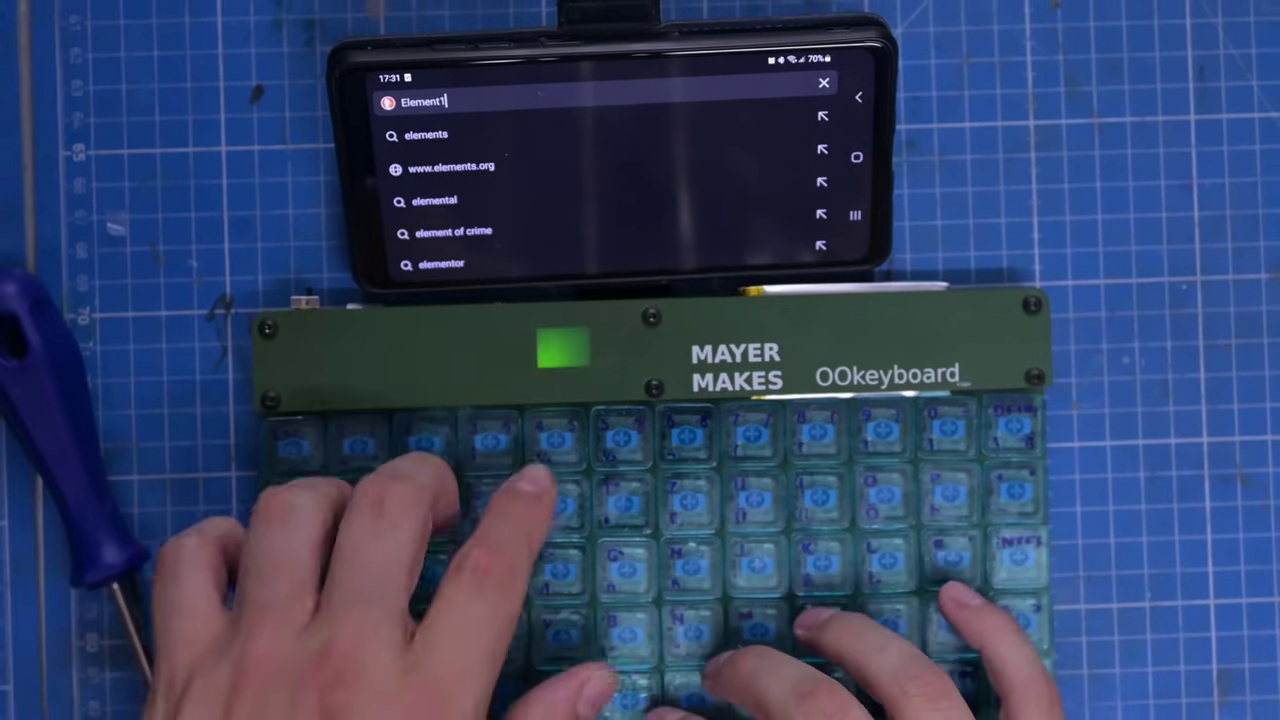
{"action": "type", "text": "4"}
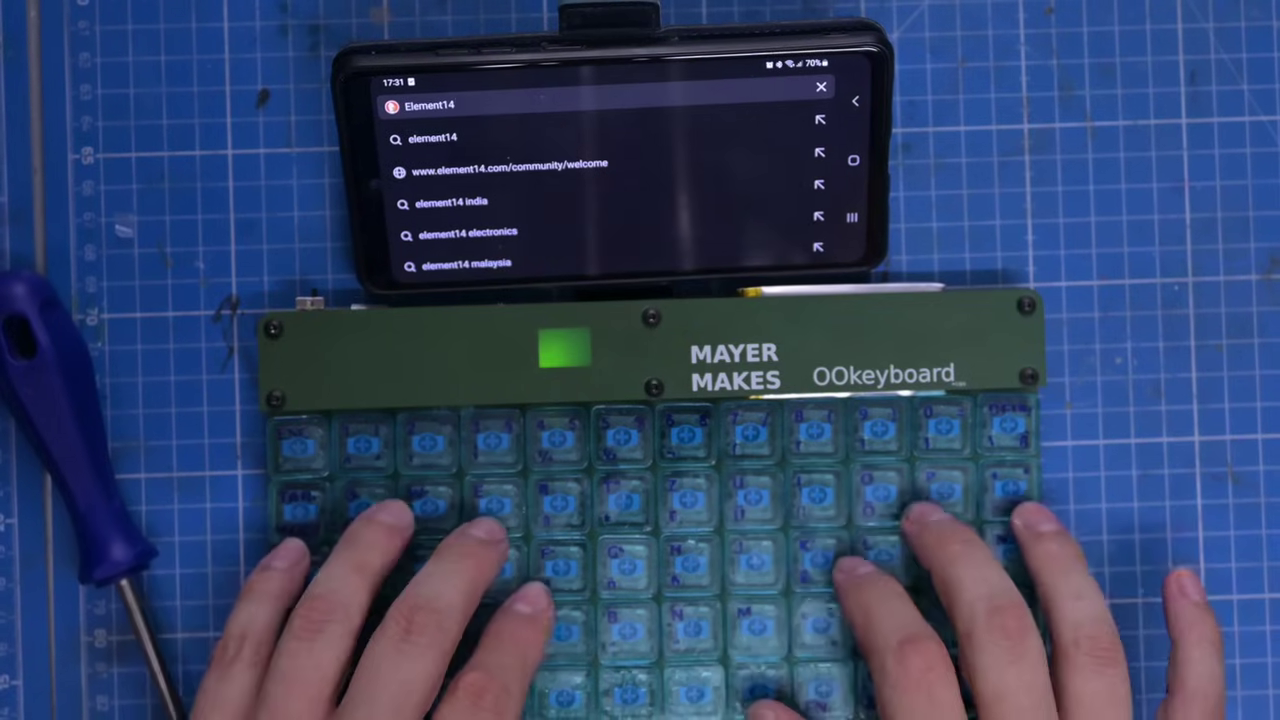
{"action": "type", "text": " presents"}
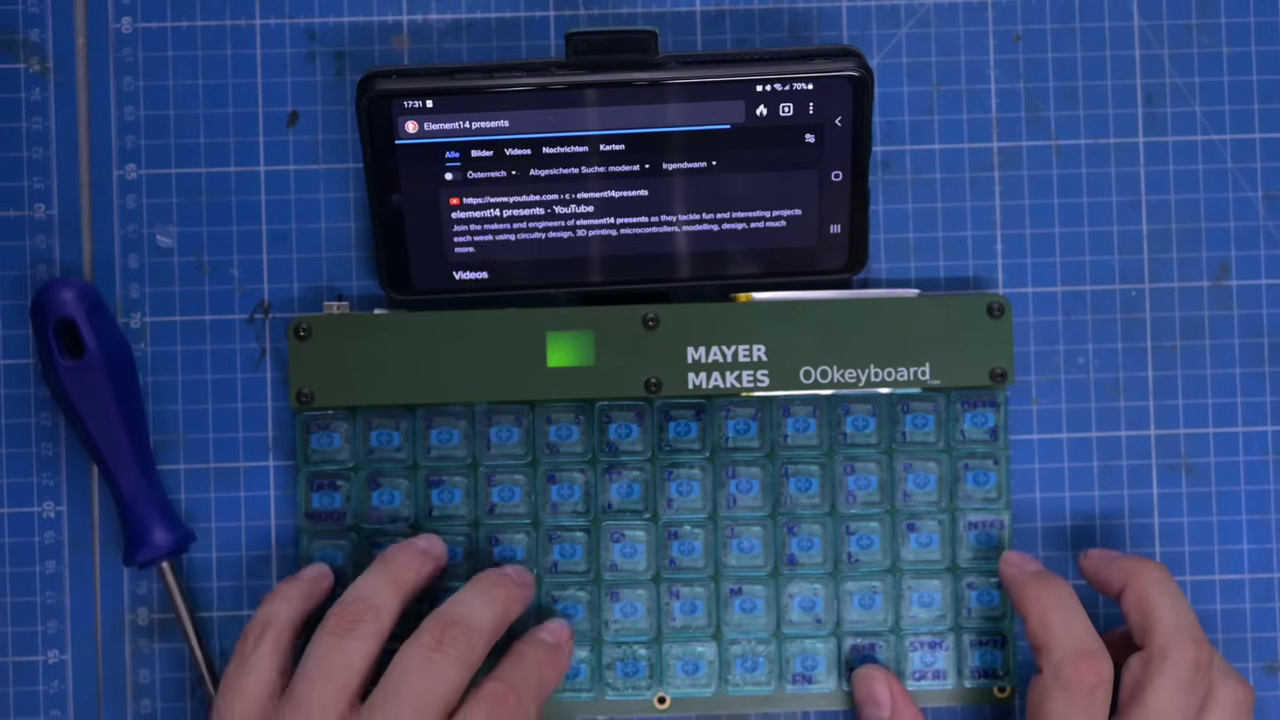
{"action": "left_click", "coordinate": [523, 211]}
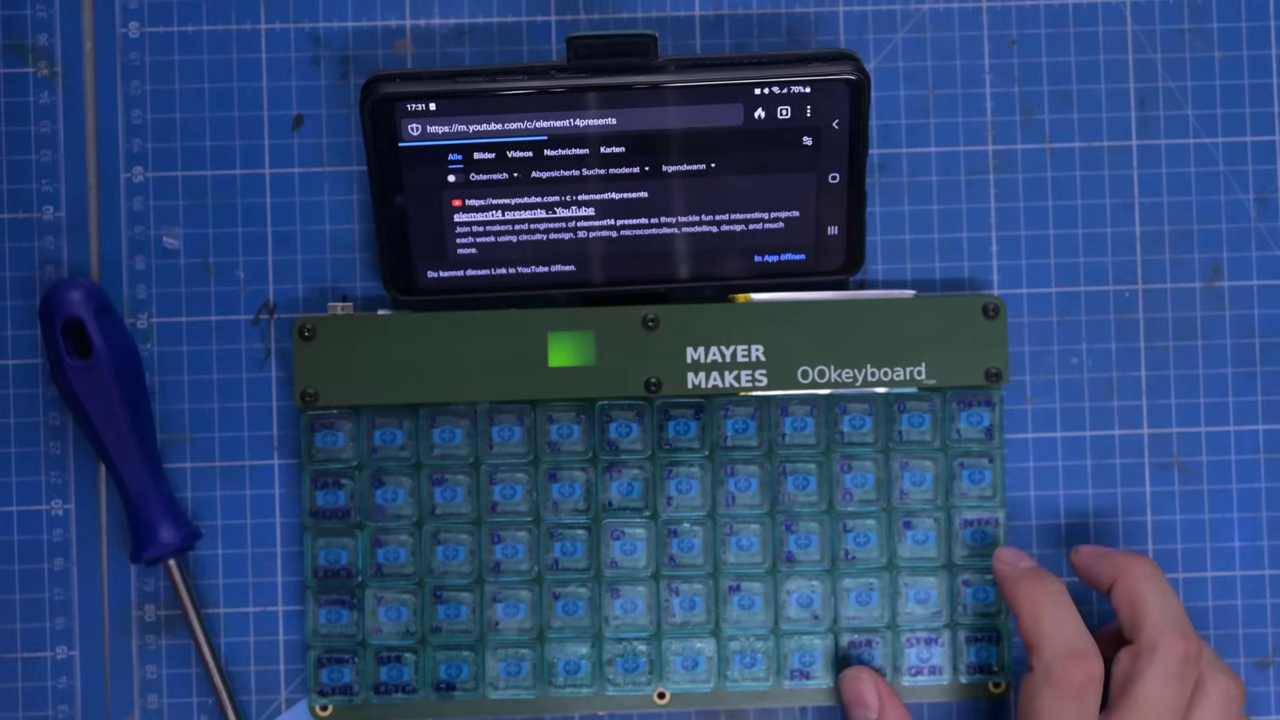